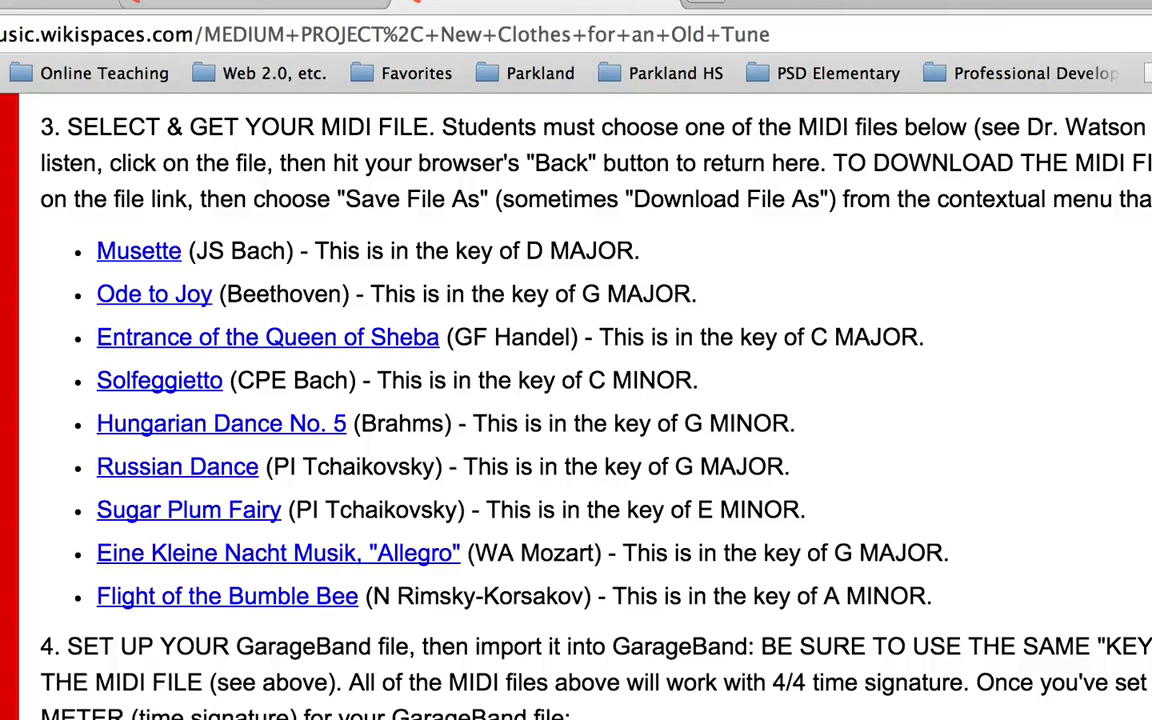
- Download the Musette MIDI file from the song list to the Desktop as Musette.mid
right_click(143, 258)
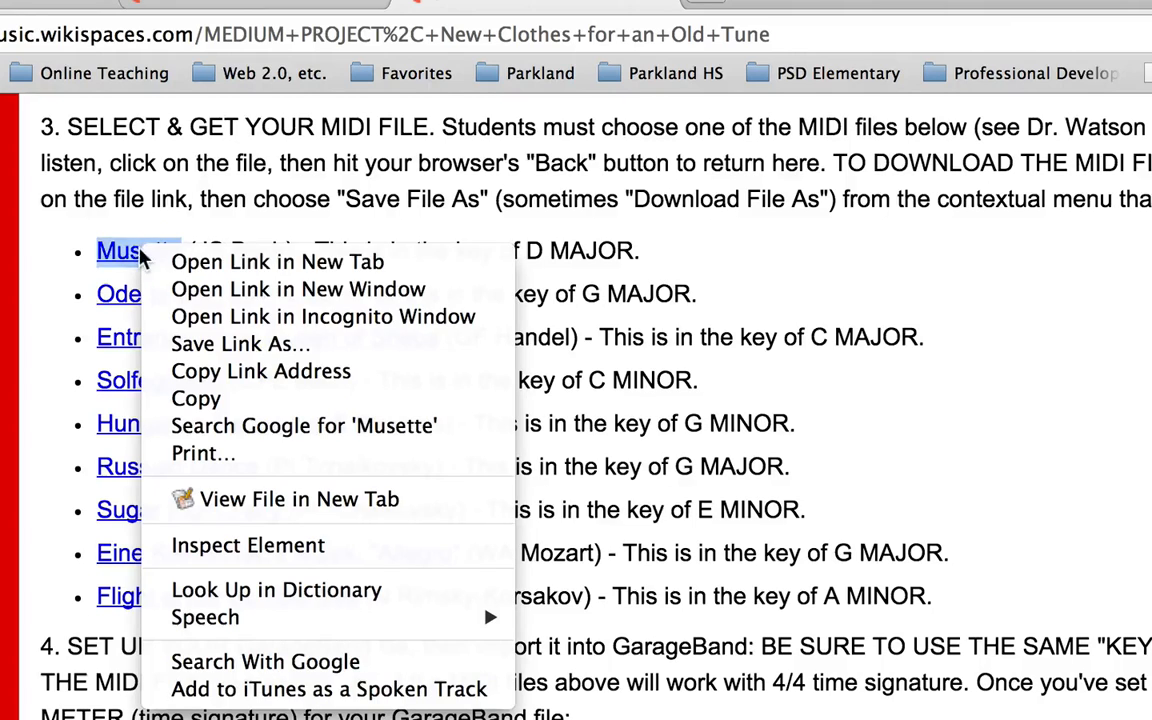
left_click(338, 345)
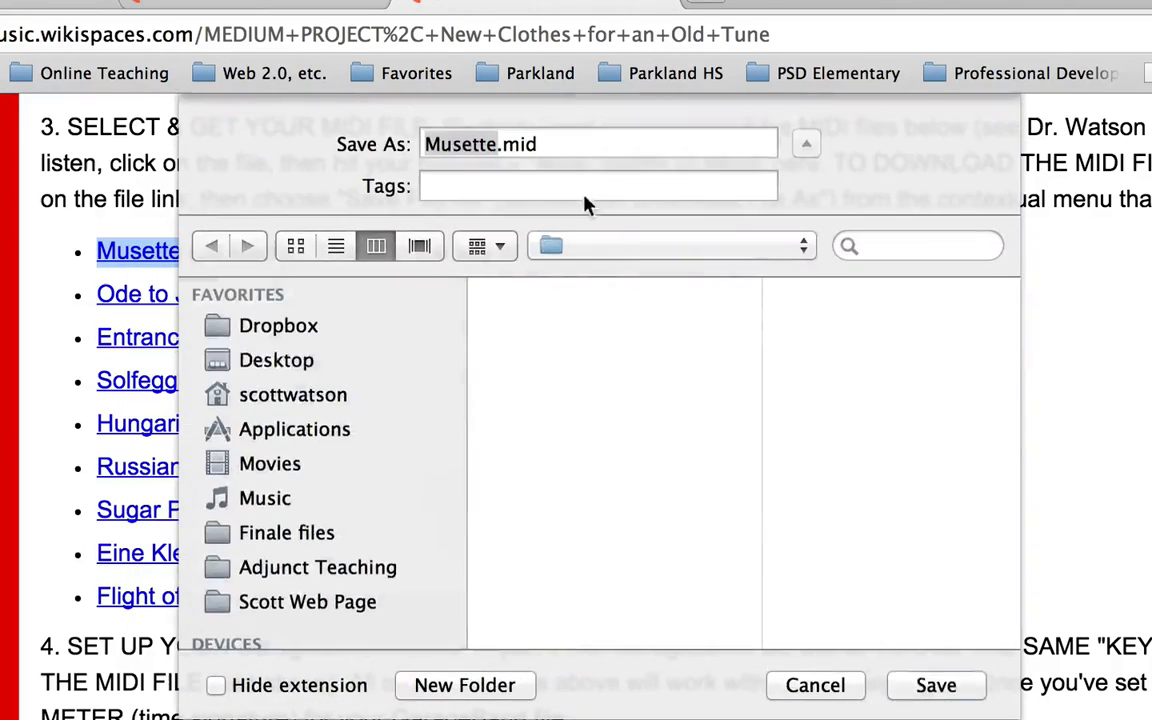
left_click(555, 144)
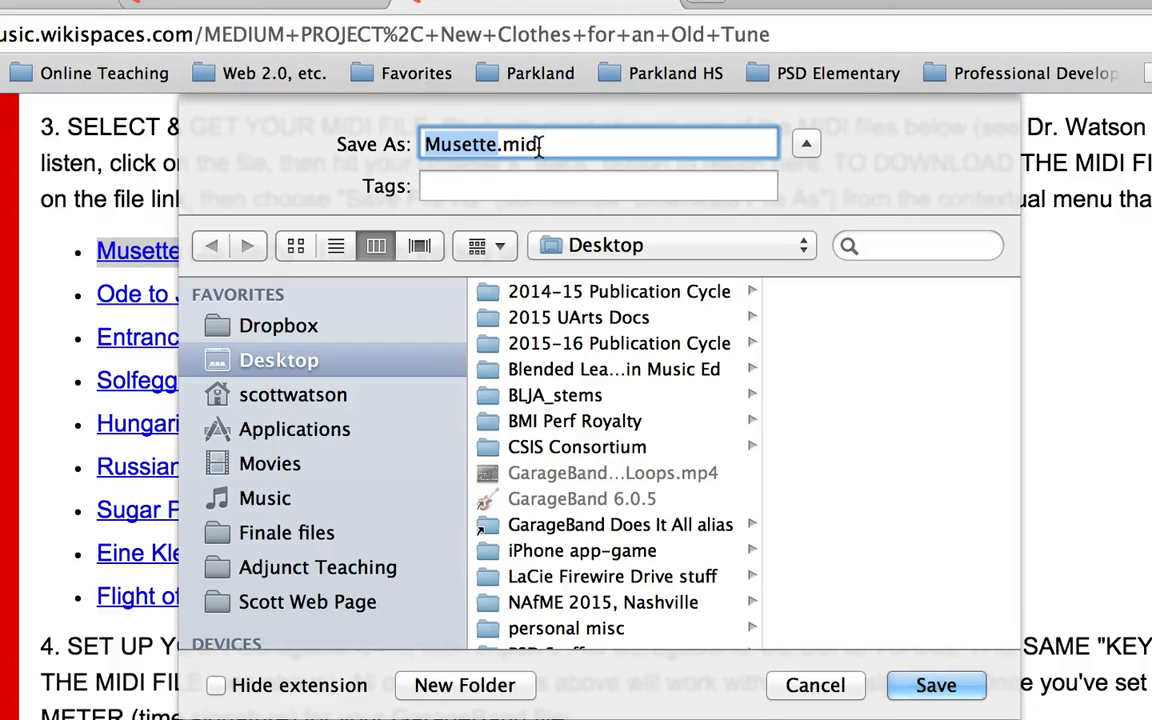
left_click_drag(504, 144, 550, 144)
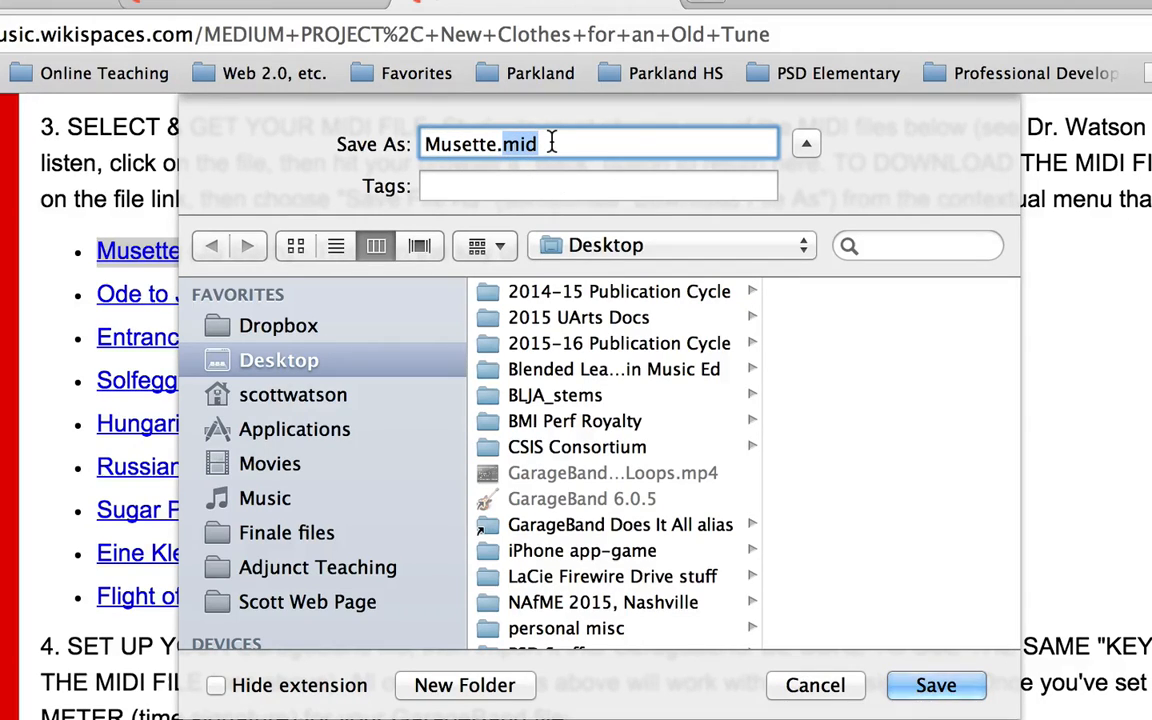
left_click(606, 245)
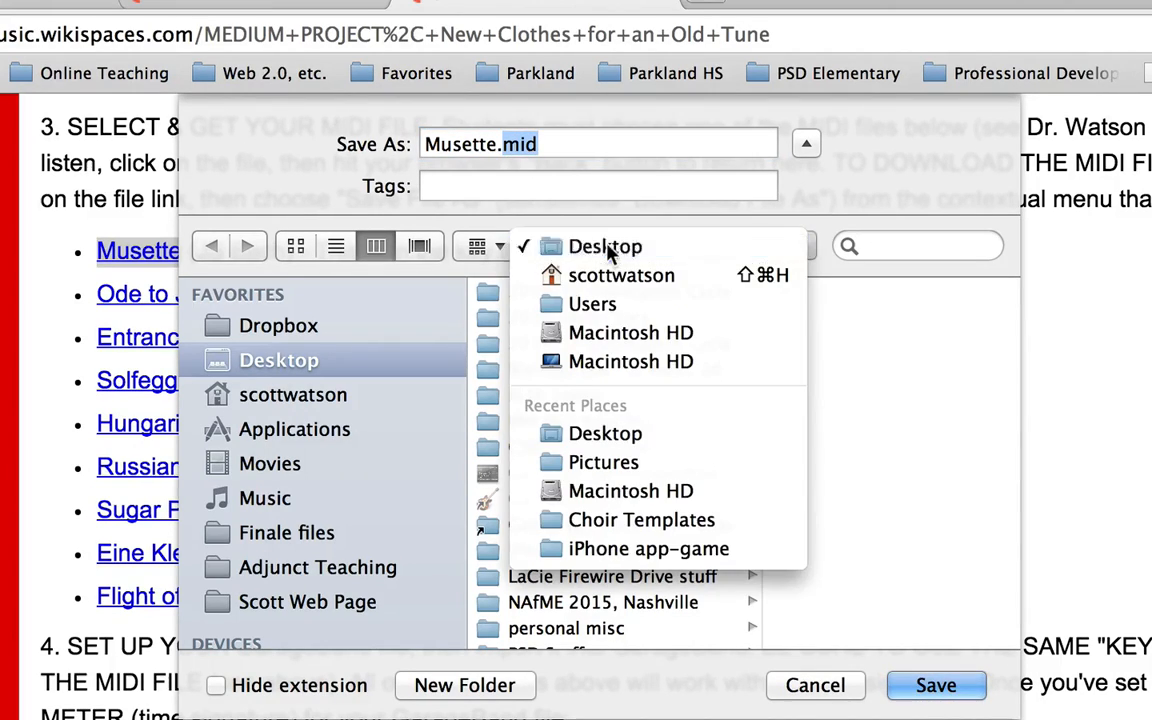
left_click(620, 245)
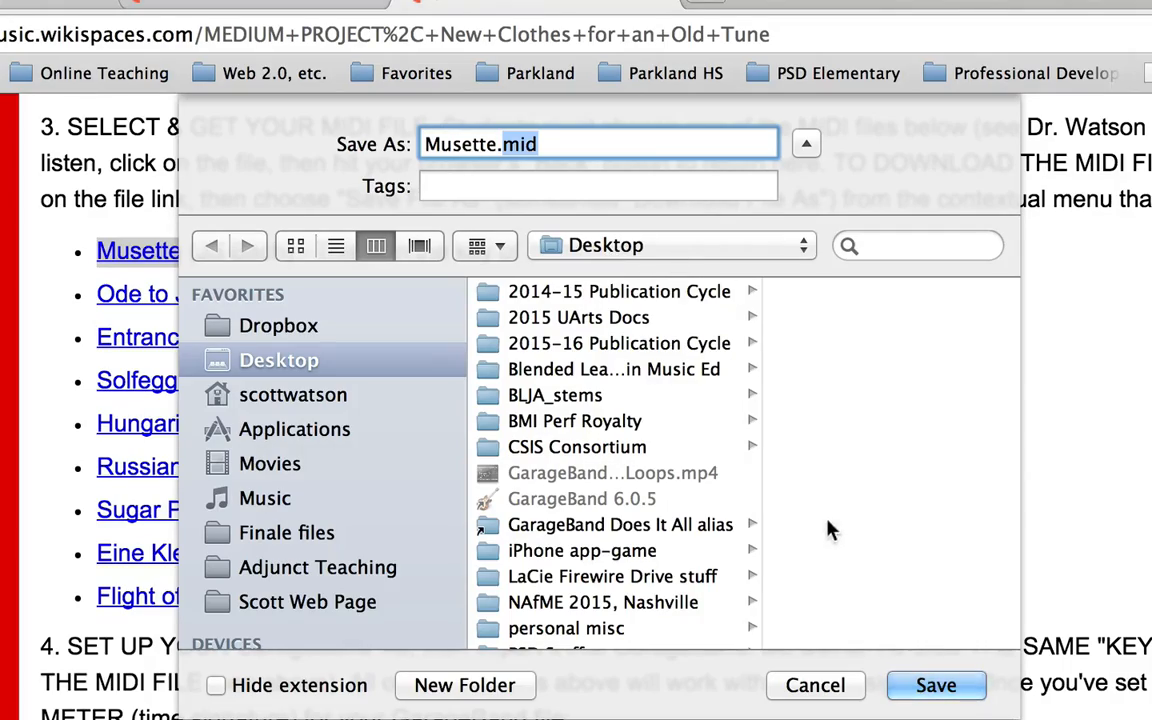
left_click(936, 685)
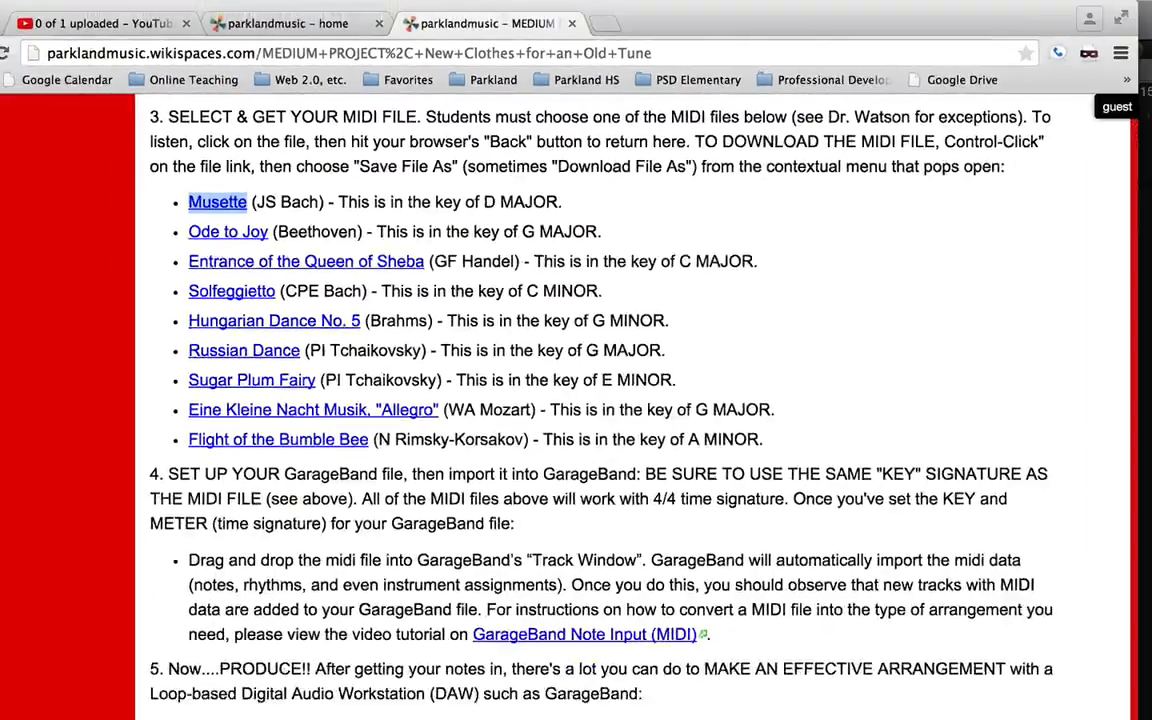
- Switch to GarageBand and narrow the project window to uncover the Musette.mid file on the desktop
left_click(80, 35)
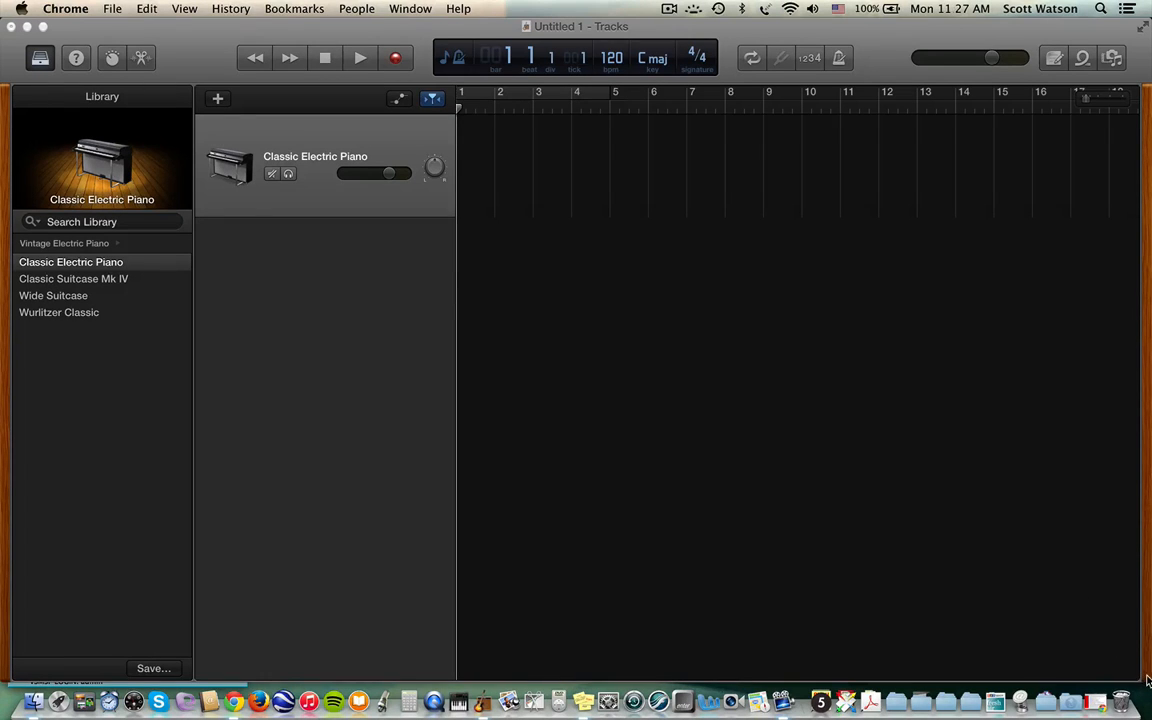
left_click_drag(1148, 680, 1034, 680)
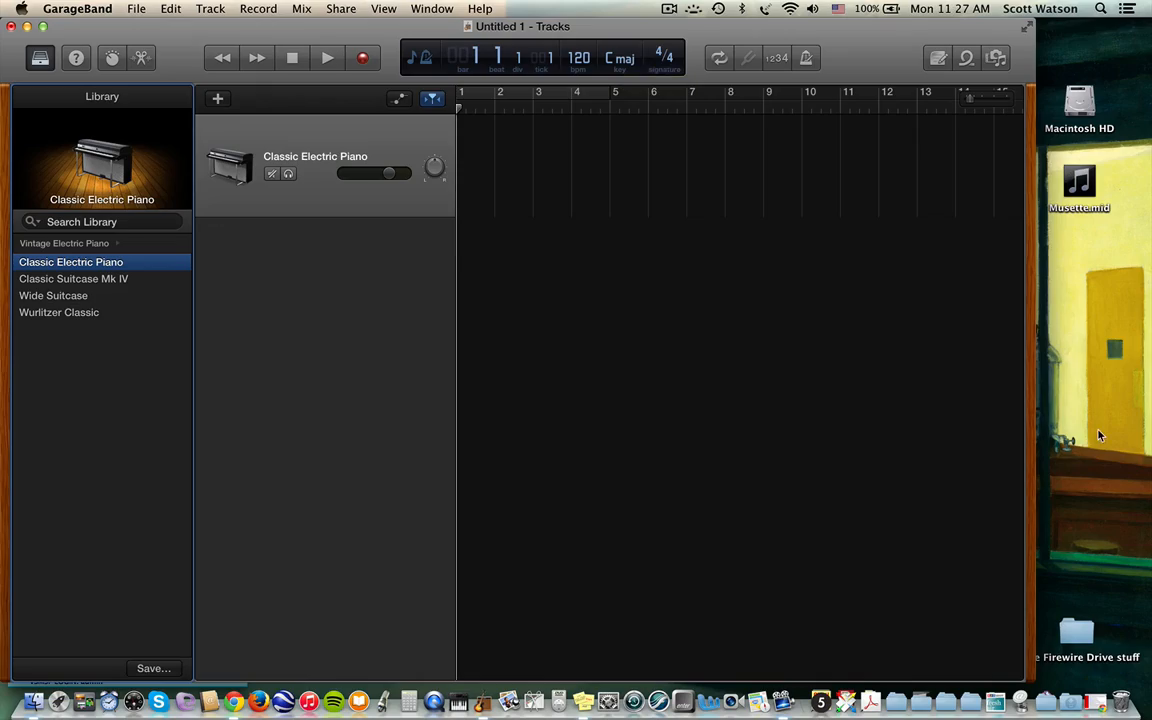
- Check the key given for Musette on the project web page, highlight it, and return to GarageBand
left_click(1100, 698)
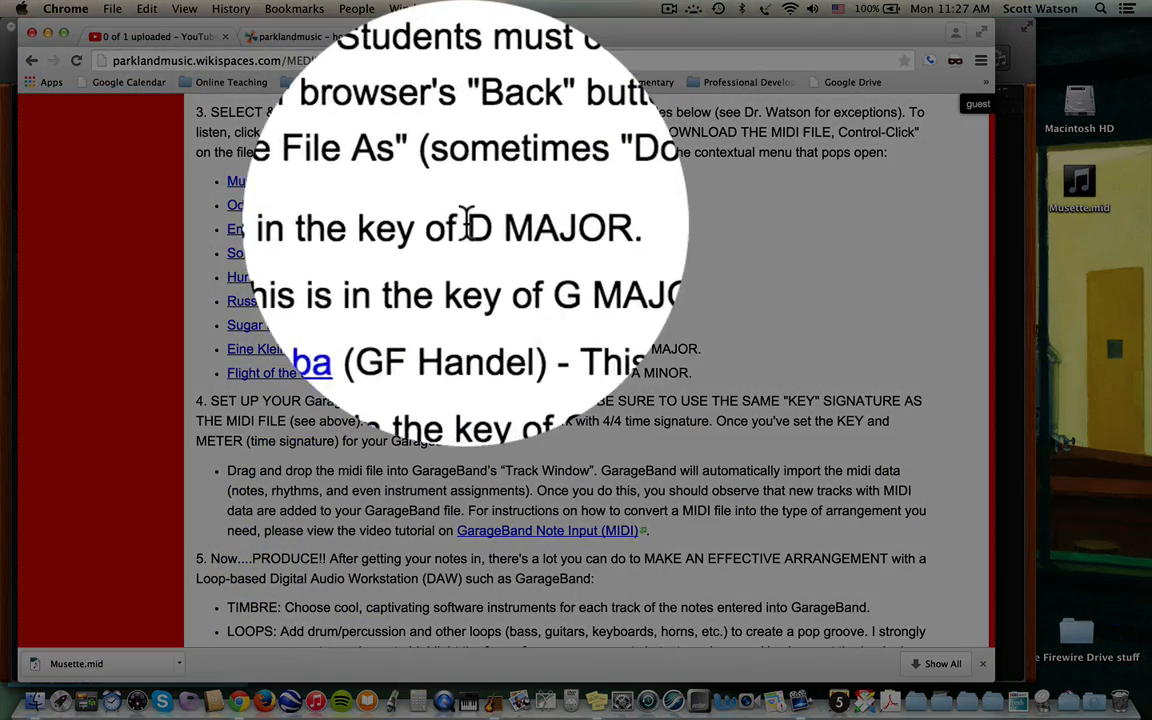
left_click_drag(467, 184, 526, 184)
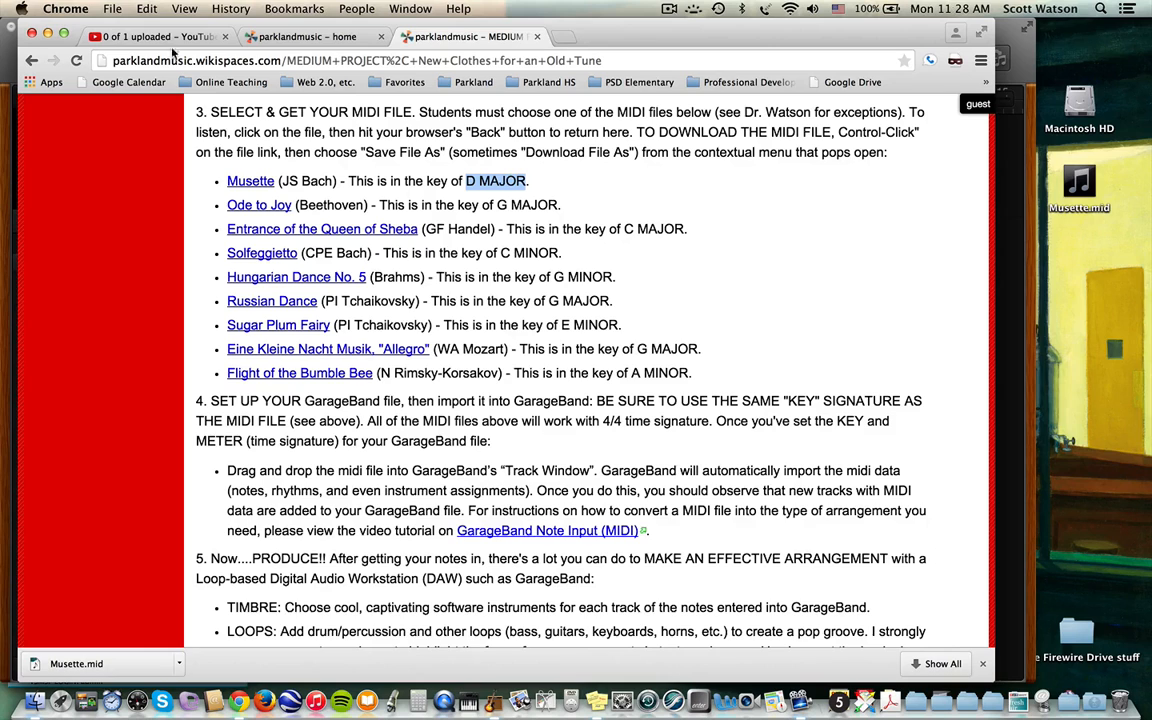
left_click(47, 34)
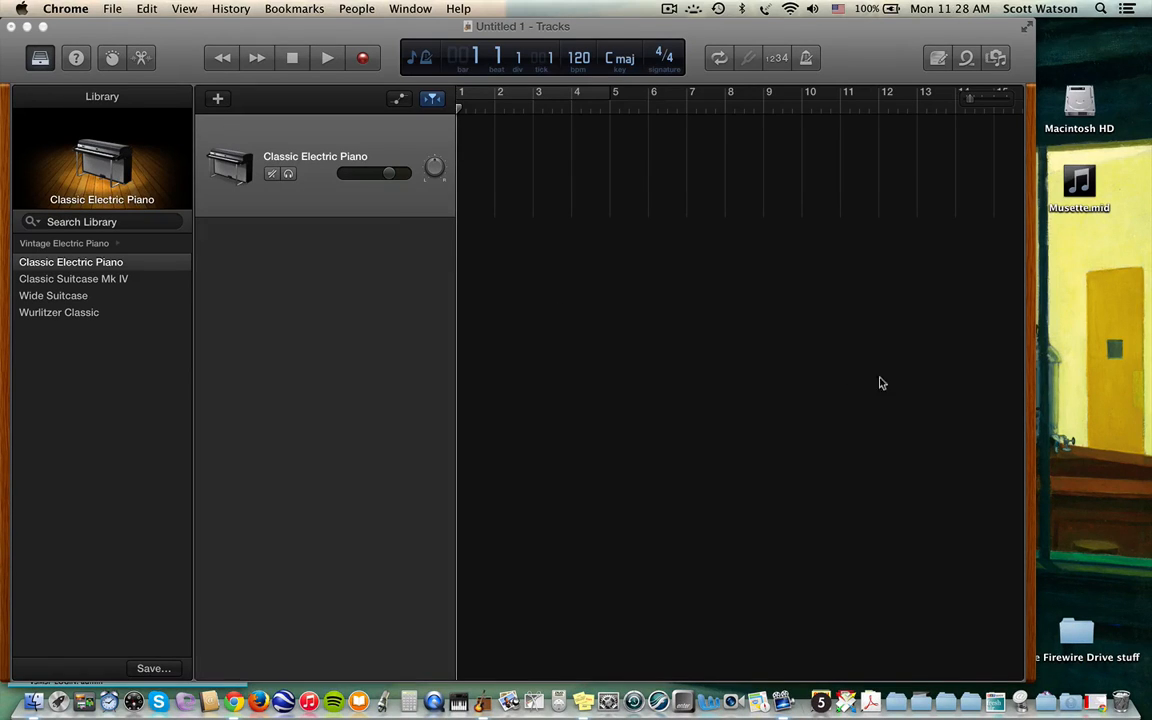
- Import Musette.mid from the desktop below the Classic Electric Piano track, starting at bar 1, and play back its opening
left_click(1079, 184)
left_click_drag(1079, 184, 482, 290)
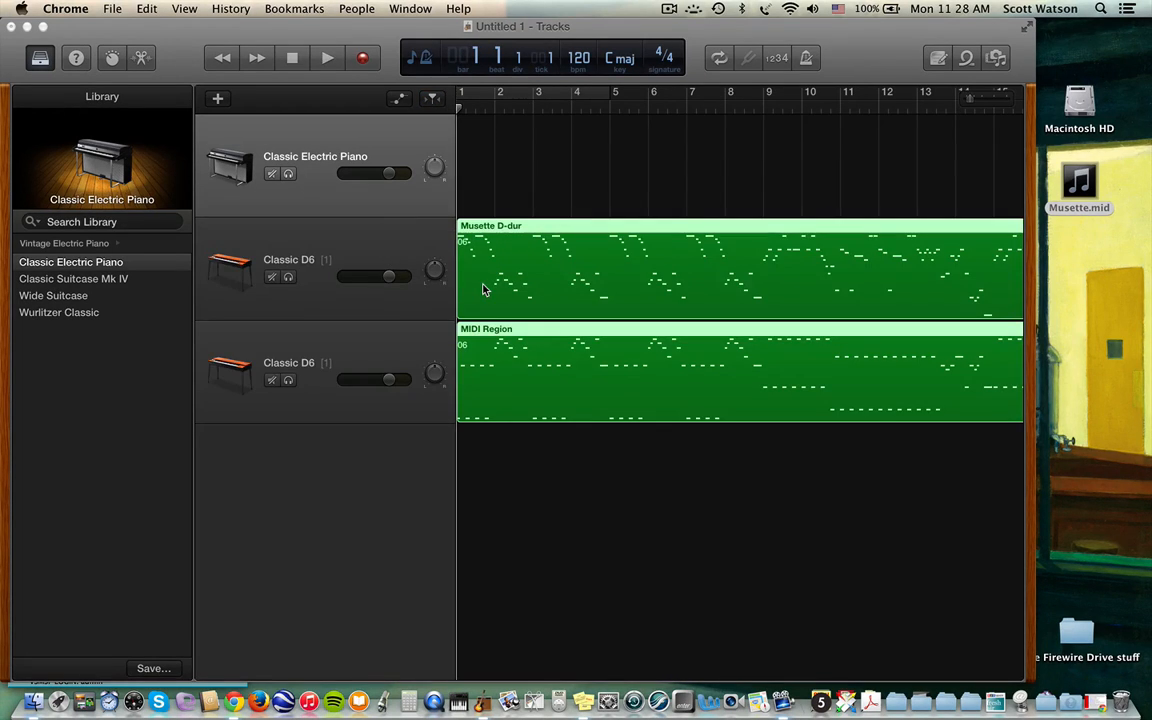
left_click(327, 59)
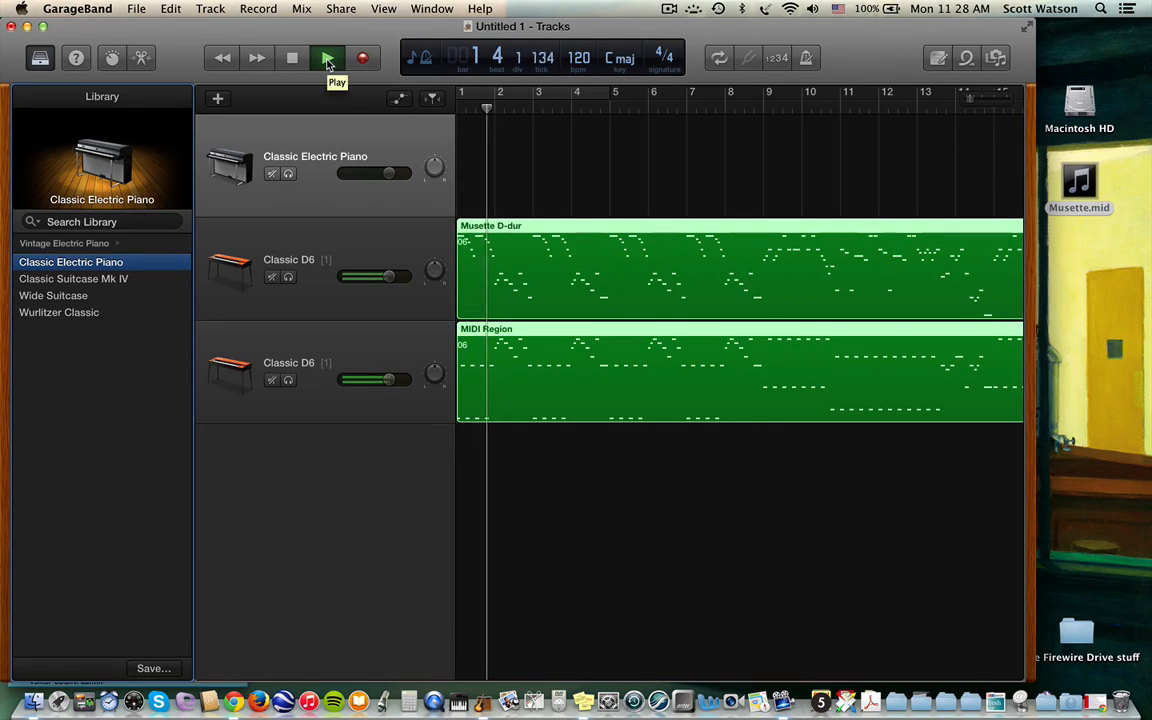
left_click(327, 59)
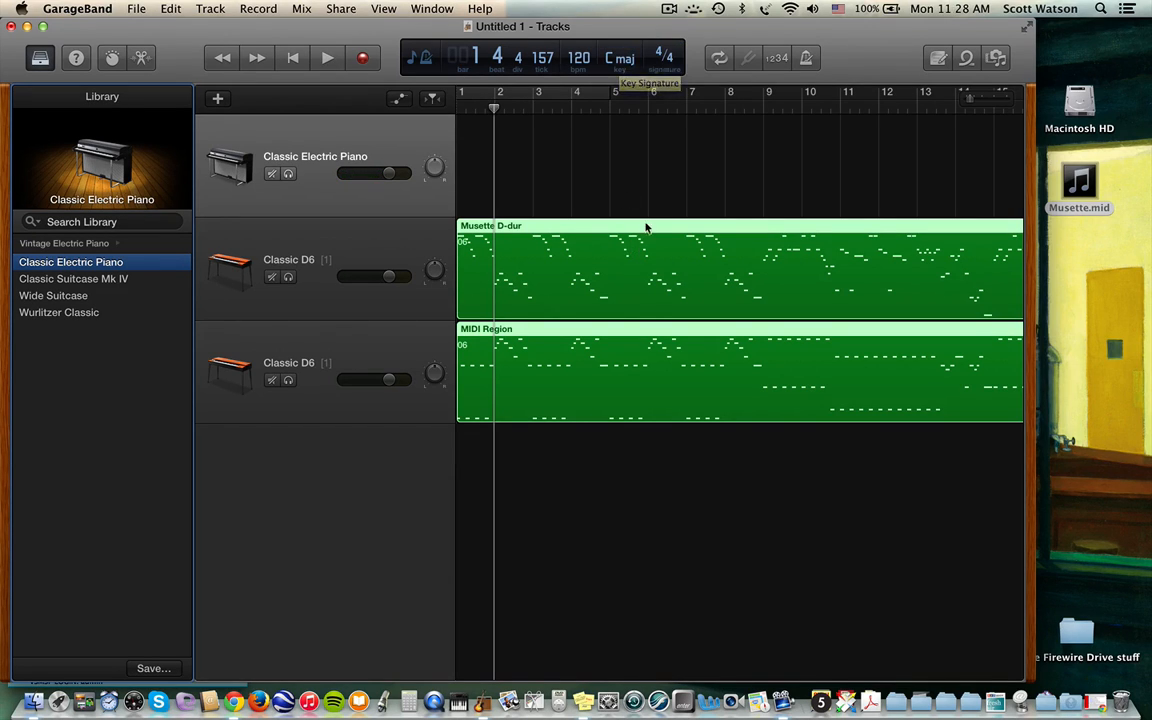
- Open the Apple Loops browser and filter the loops by Bass with the search term "funk"
left_click(966, 57)
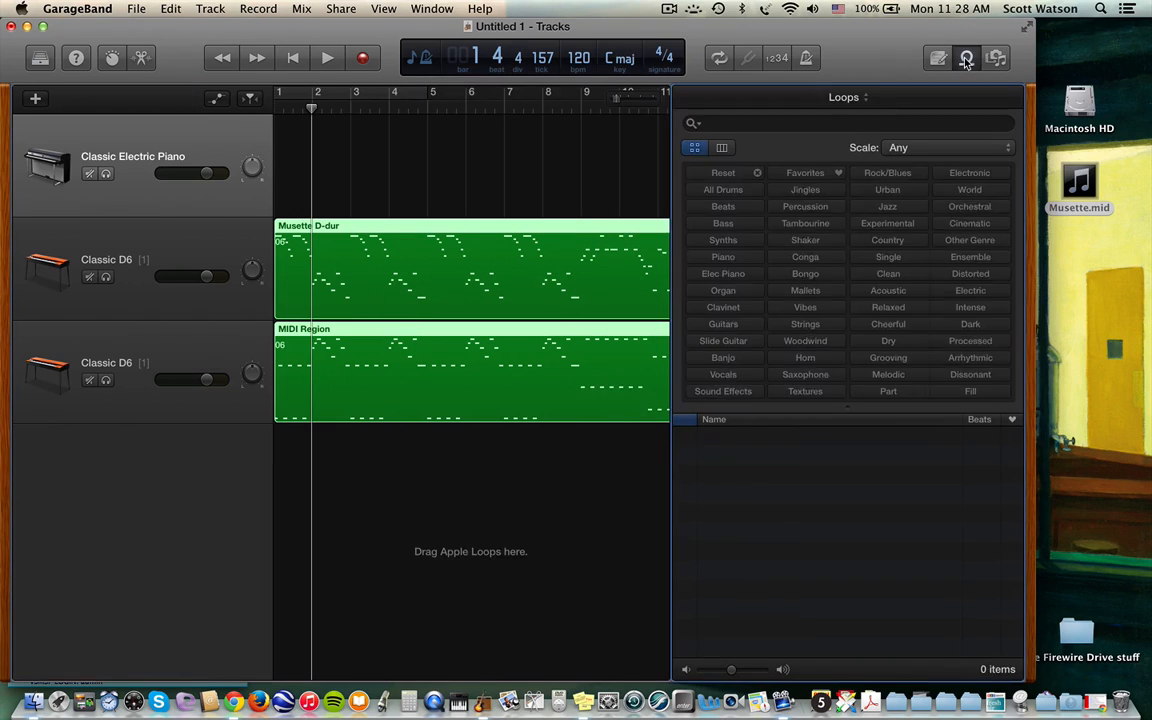
left_click(733, 225)
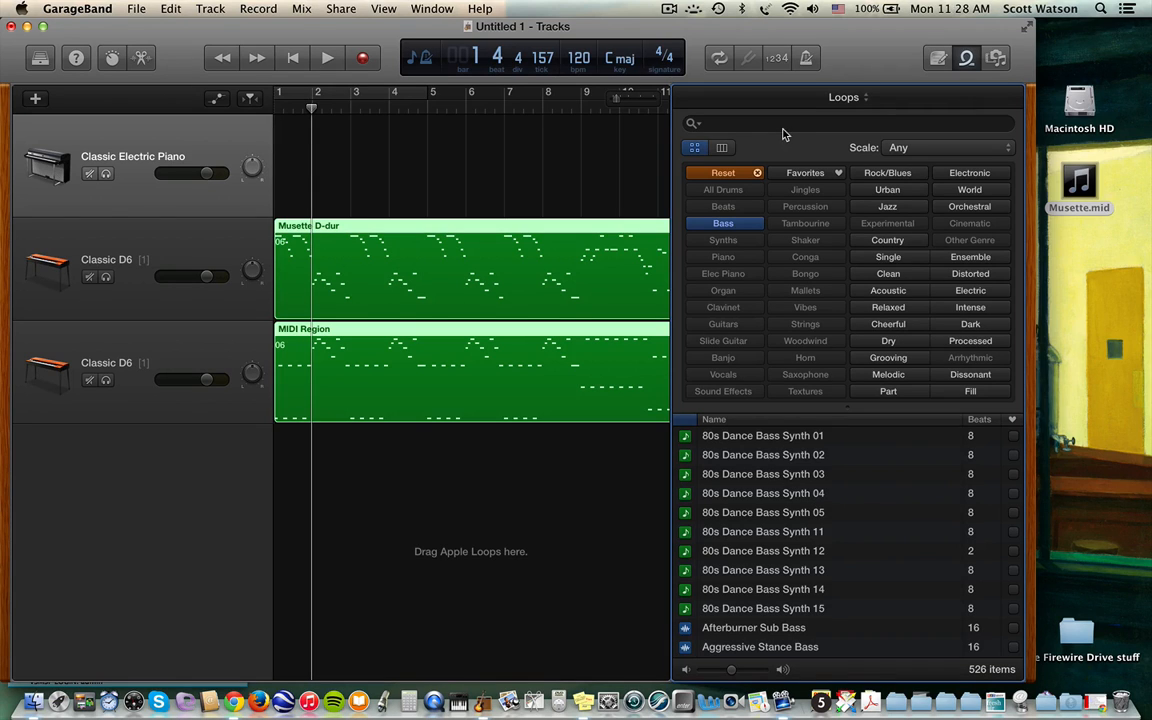
left_click(782, 130)
type("funk")
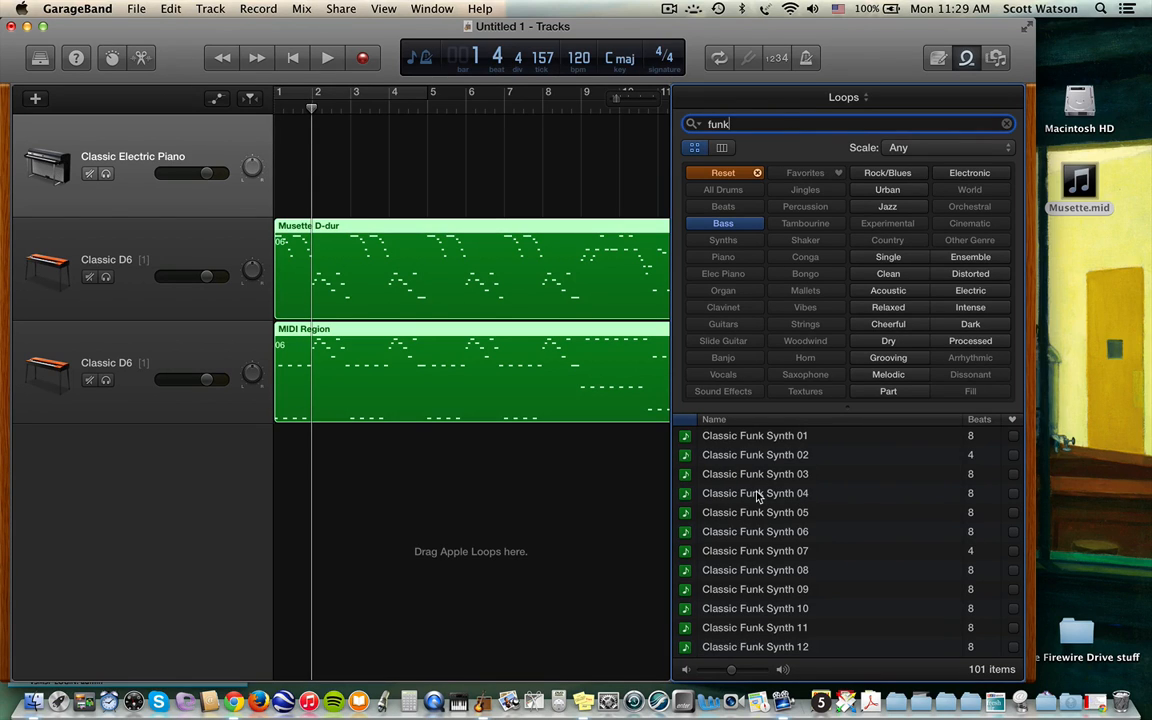
- Preview the Classic Funk Synth 08 loop and briefly play the project
left_click(763, 571)
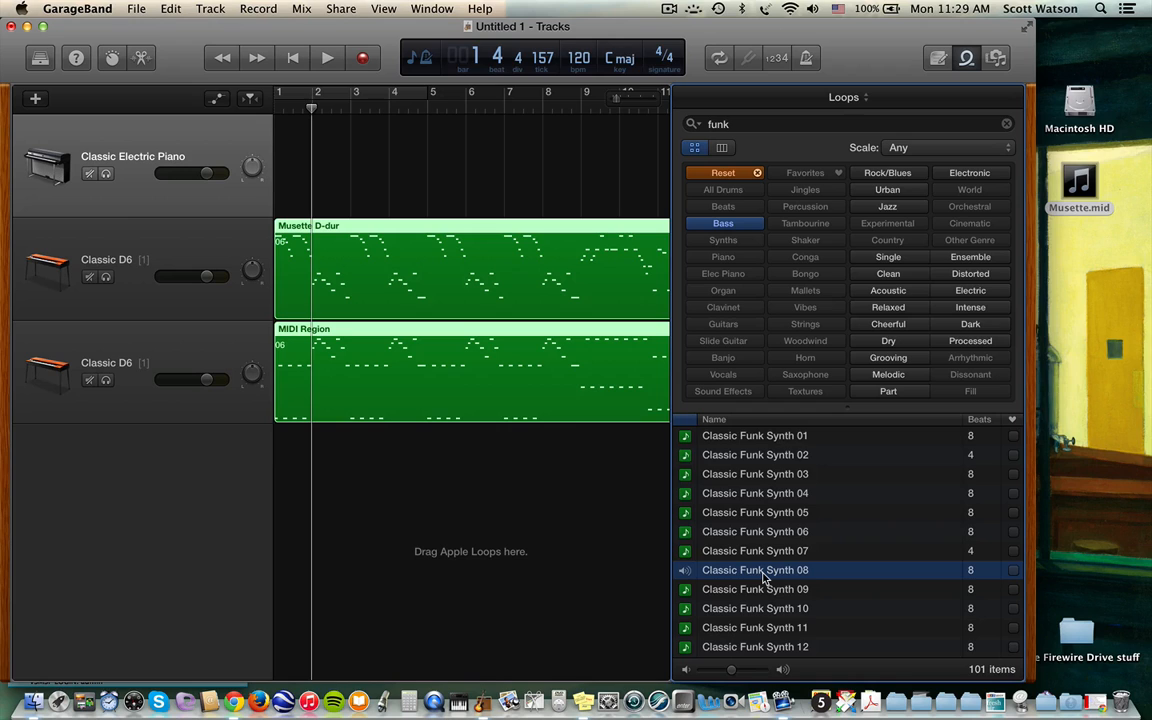
key("space")
key("space")
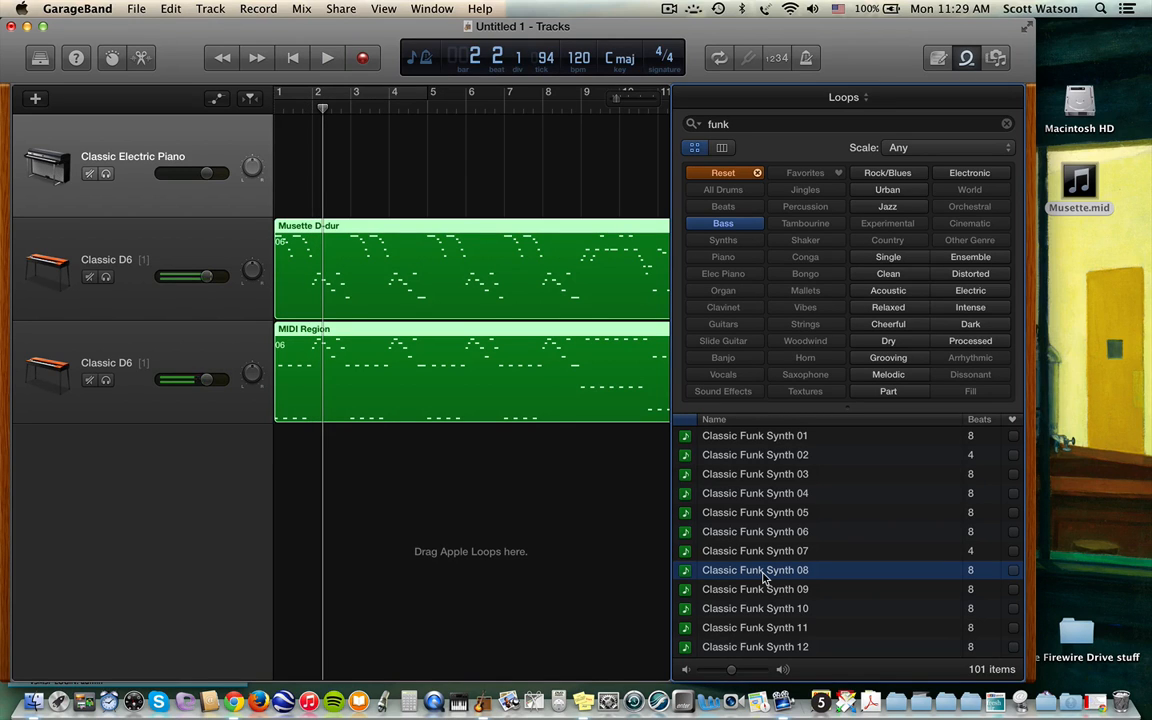
- Add Classic Funk Synth 08 on a new track at bar 1 and loop the region out to bar 9
left_click_drag(766, 575, 307, 510)
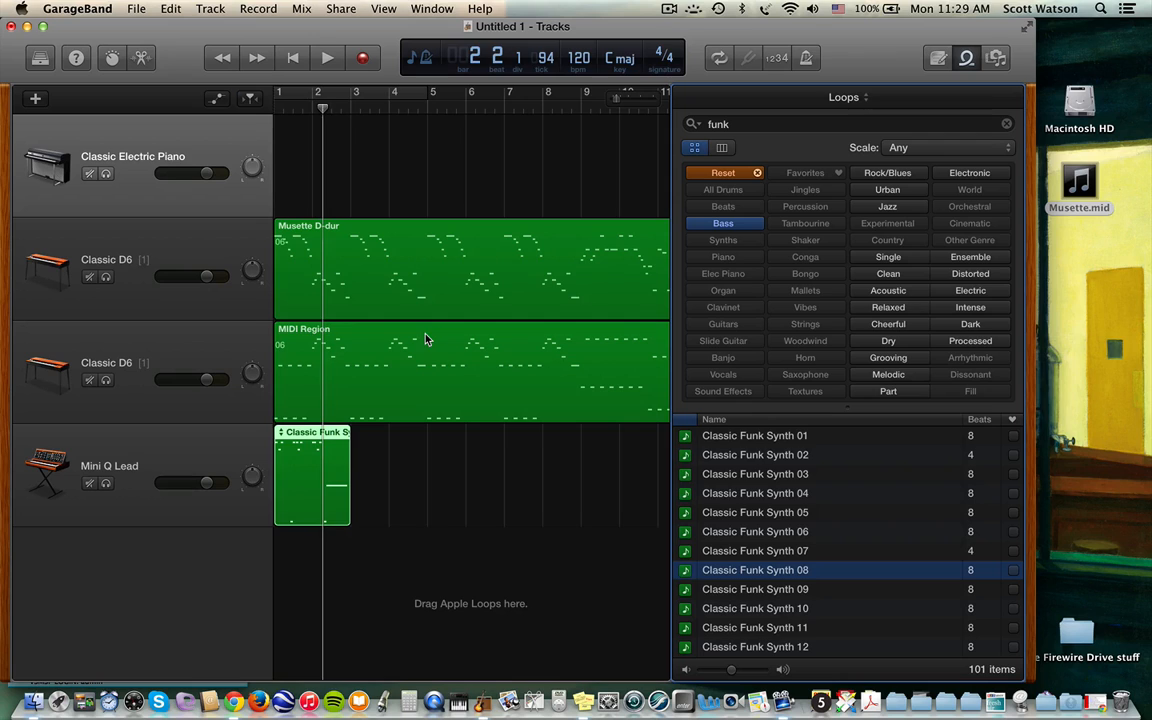
key("Return")
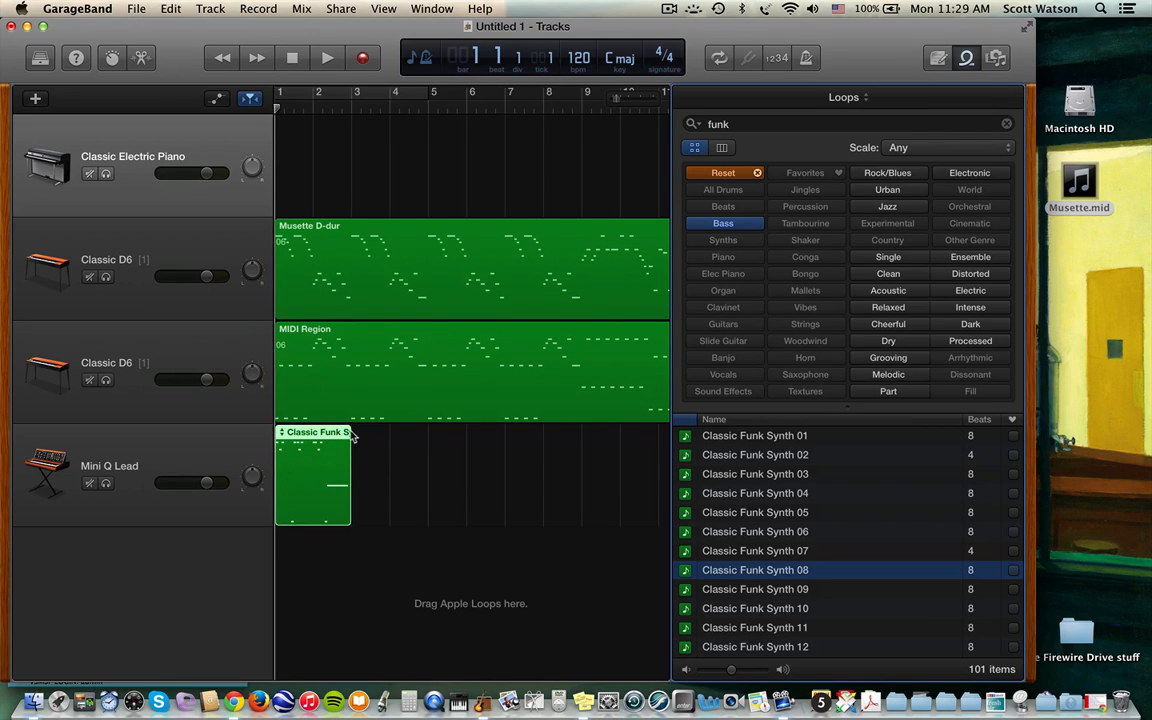
left_click_drag(352, 436, 579, 435)
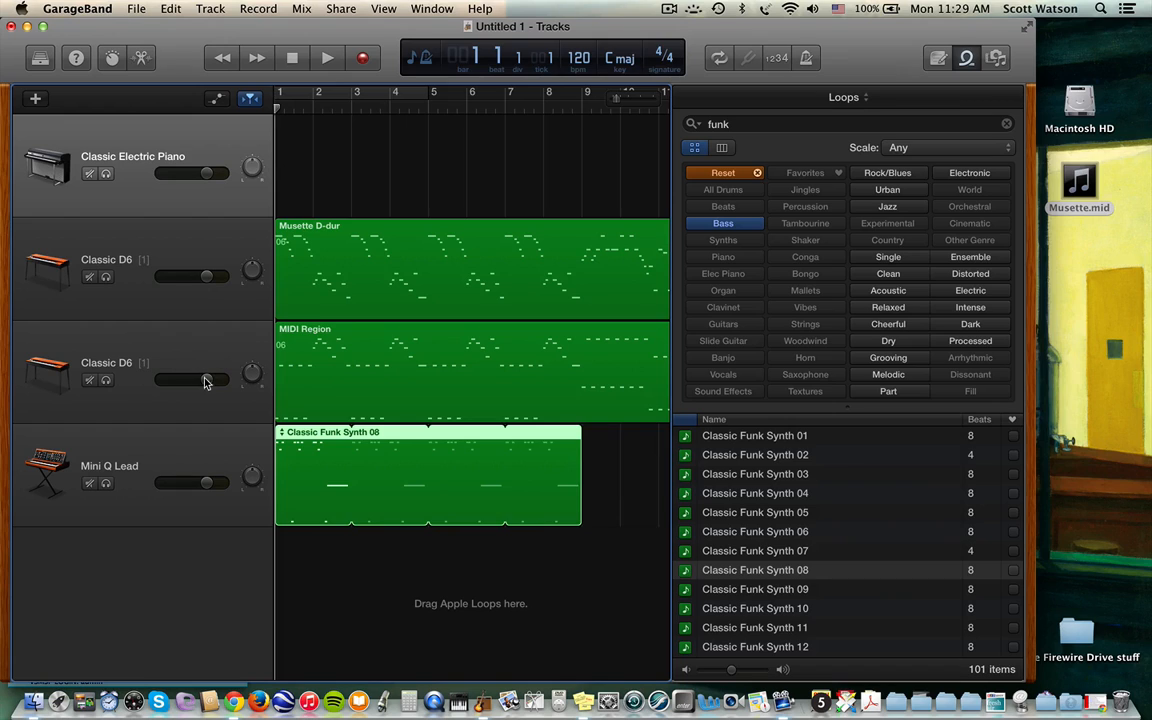
- Lower the volume of both Classic D6 tracks, slightly raise the Mini Q Lead track, and play back the mix
left_click_drag(205, 381, 193, 381)
left_click_drag(209, 278, 192, 278)
left_click_drag(206, 483, 211, 485)
key("space")
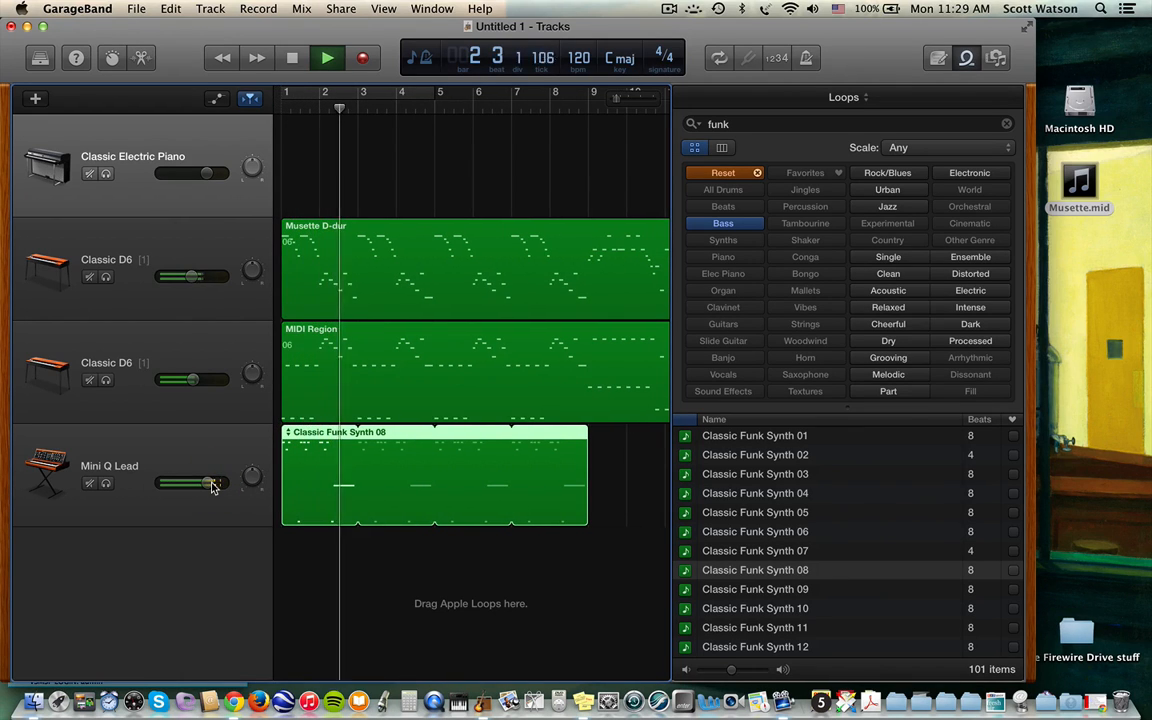
key("space")
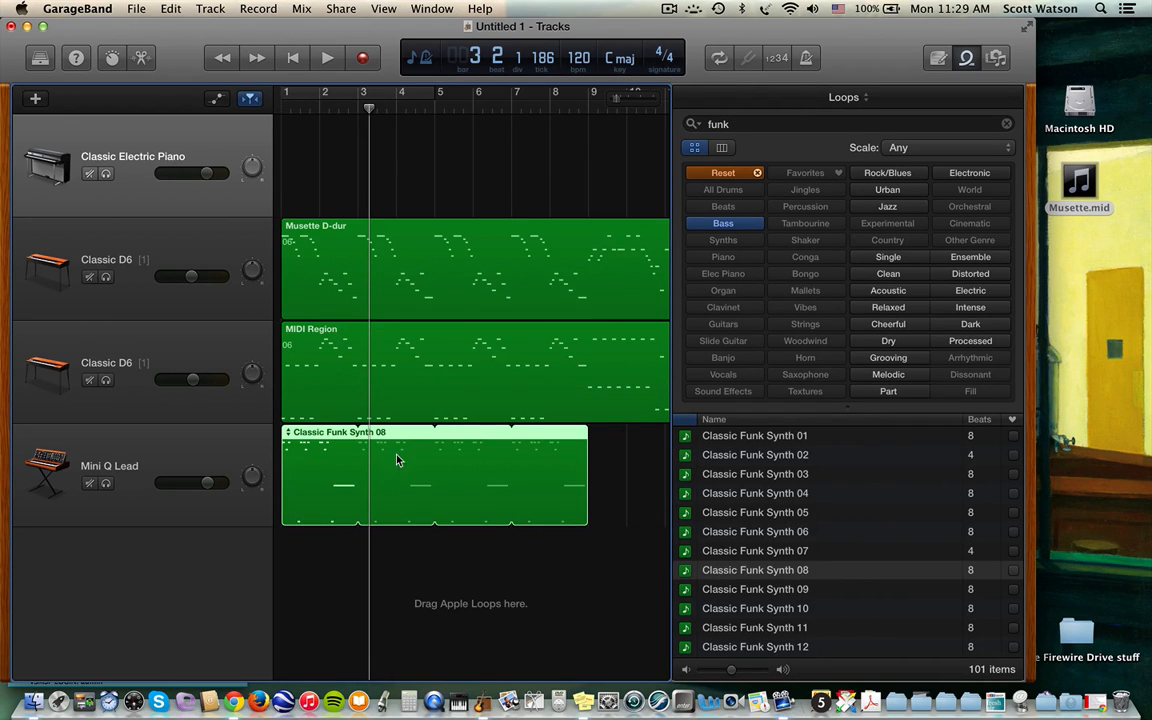
- Open the Classic Funk Synth 08 region in an enlarged Piano Roll editor and transpose it by 2
left_click(138, 58)
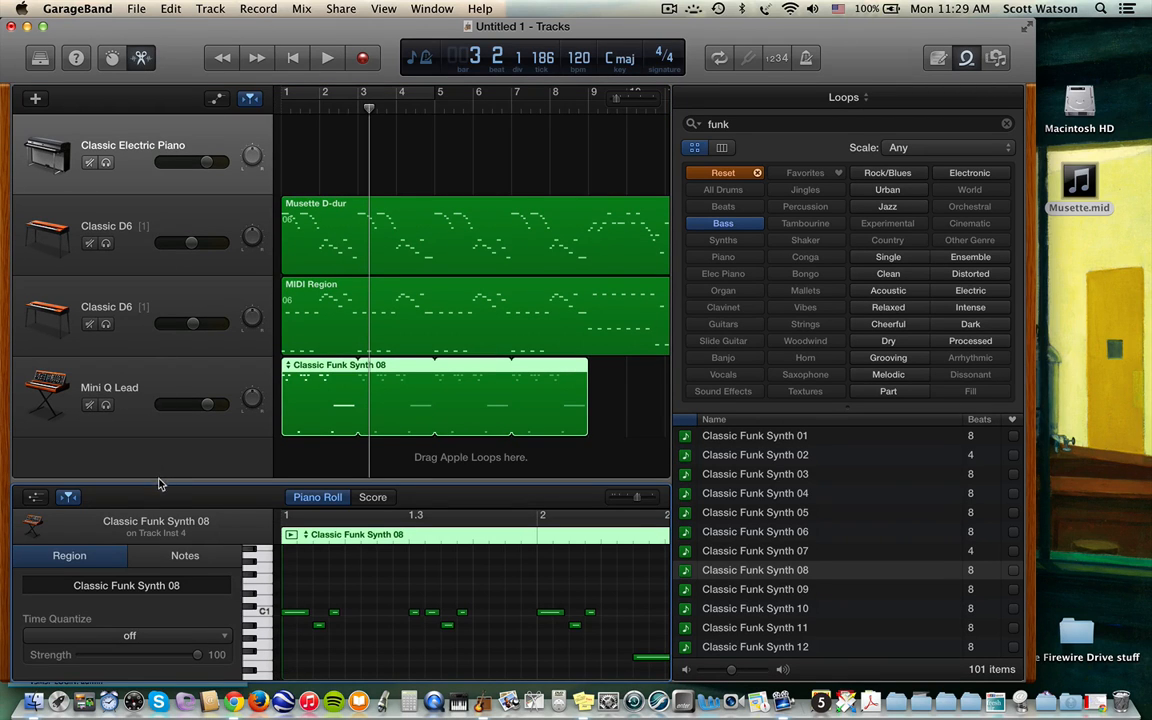
left_click_drag(158, 480, 158, 342)
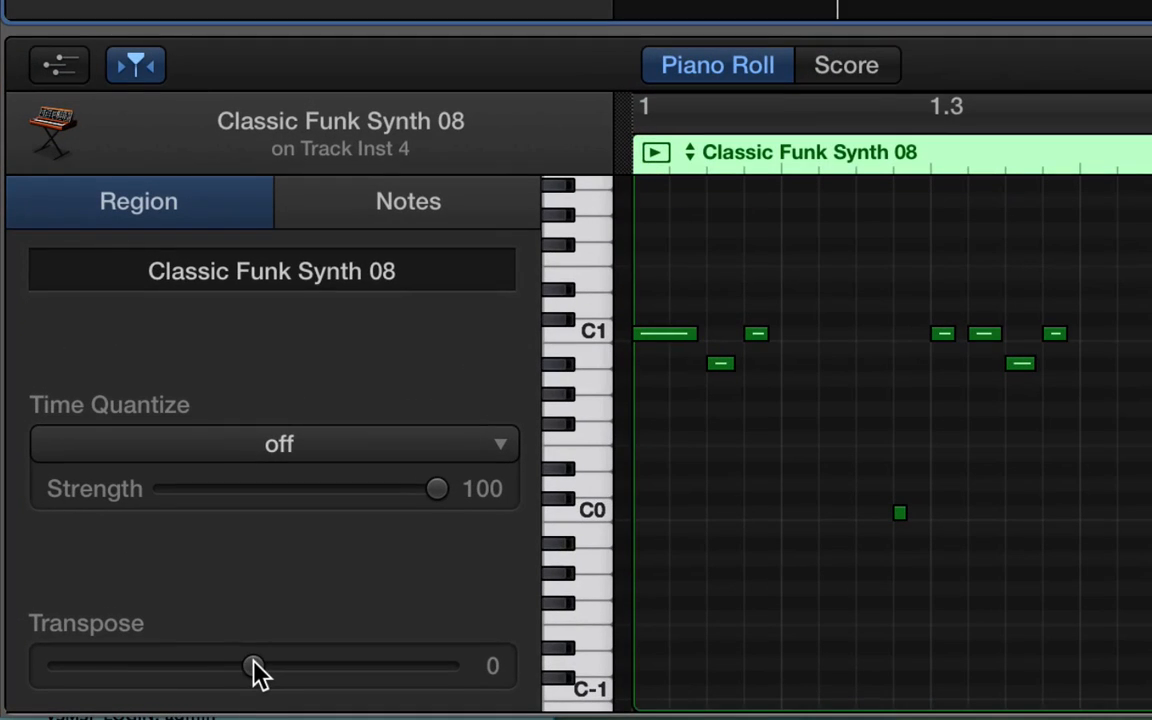
left_click_drag(141, 665, 150, 664)
left_click_drag(270, 672, 275, 674)
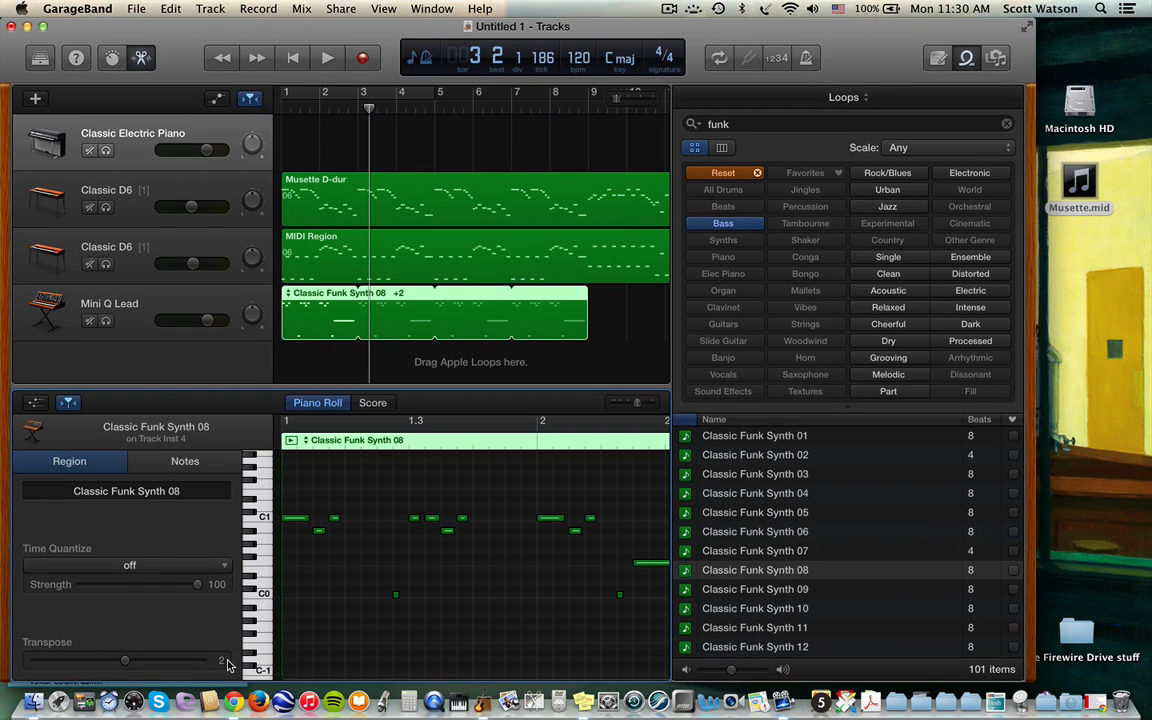
- Play the project from the beginning to hear the transposed loop against the Musette tracks
key("Return")
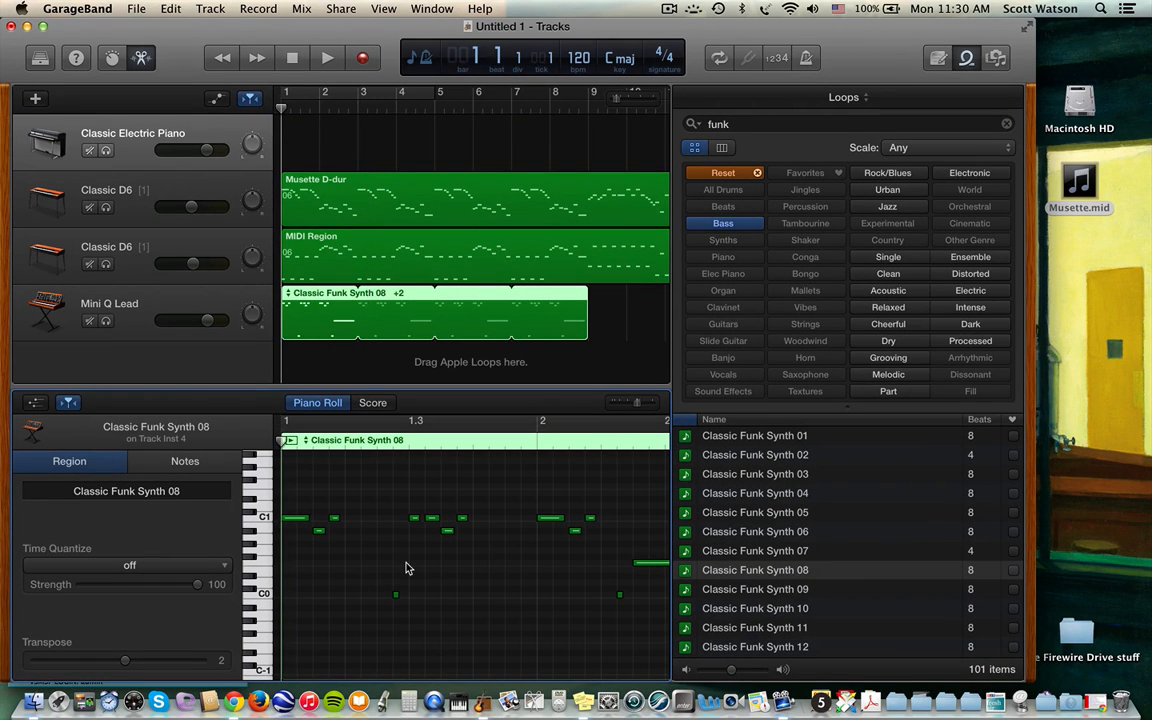
key("space")
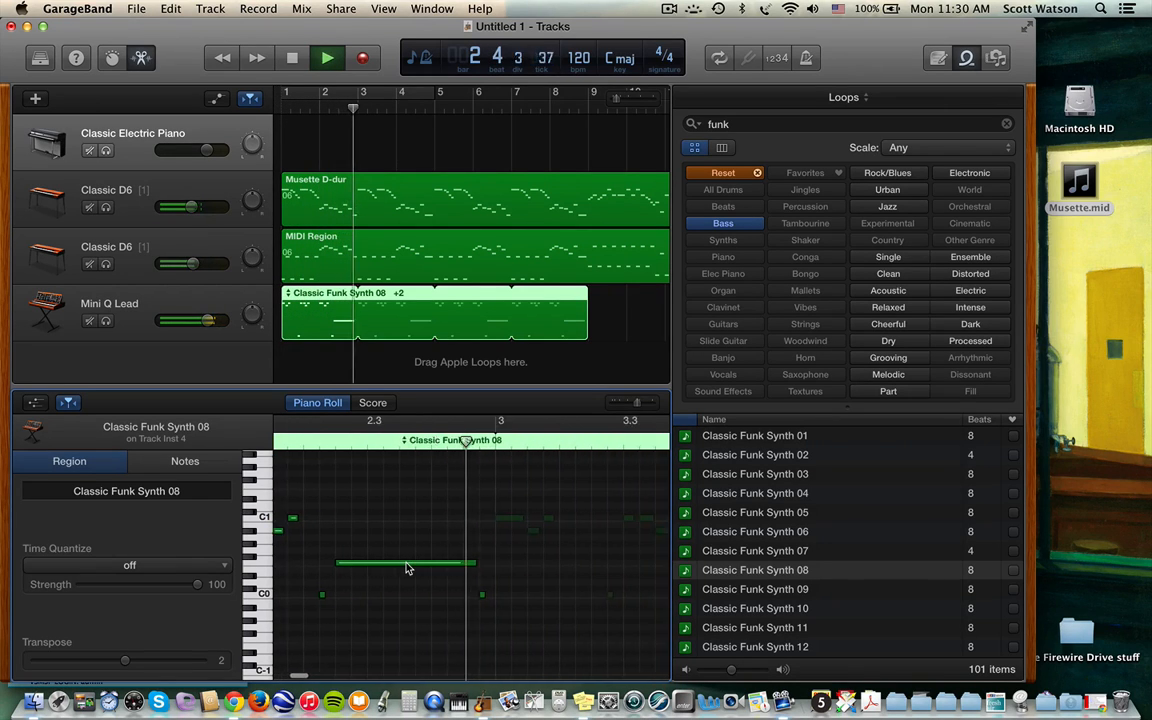
key("space")
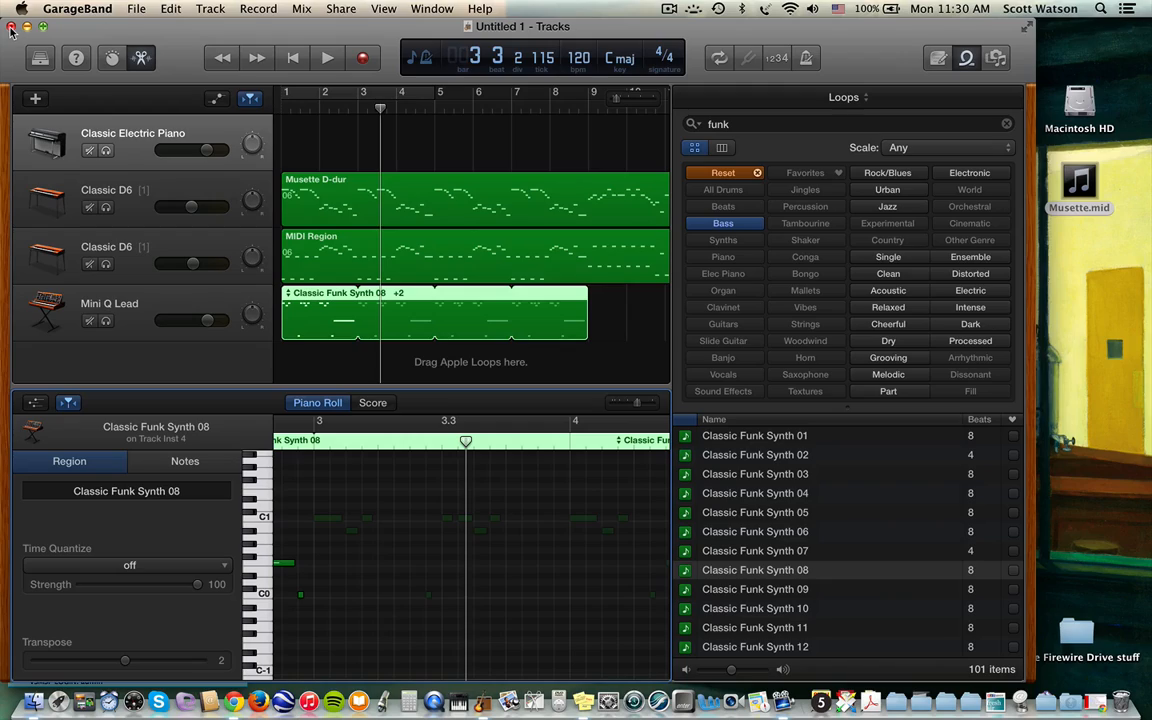
- Close the current project and create an empty project with the key signature set to D major
left_click(11, 29)
left_click(521, 256)
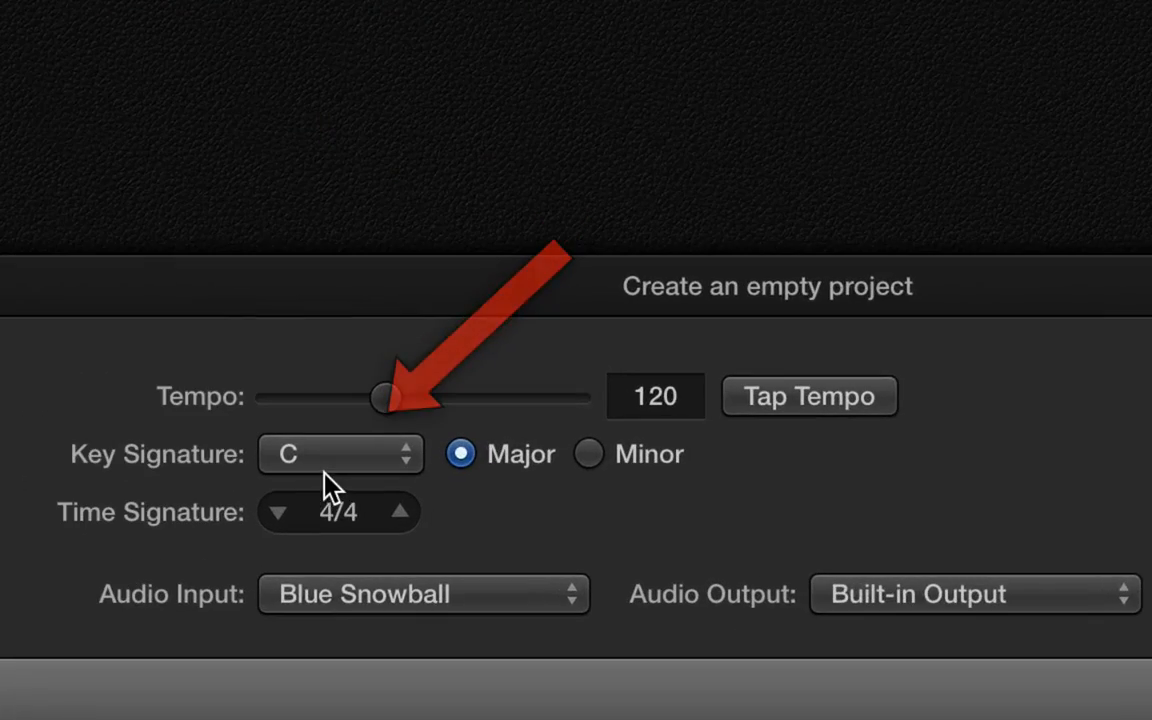
left_click(322, 457)
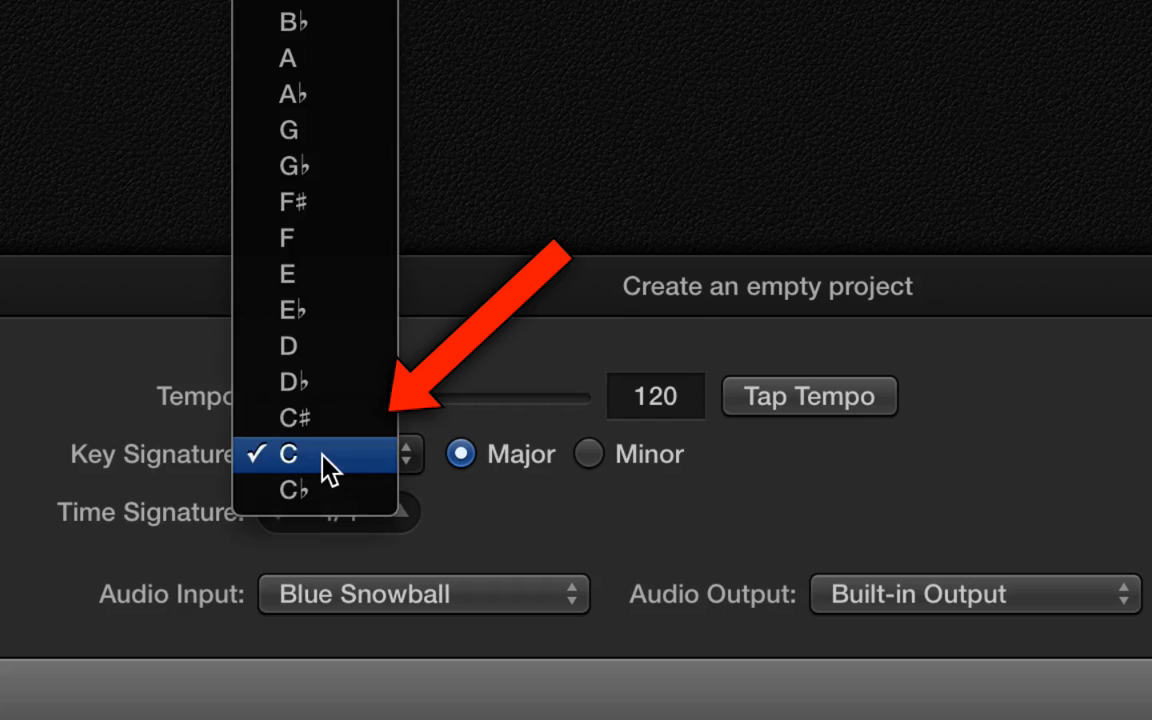
left_click(306, 352)
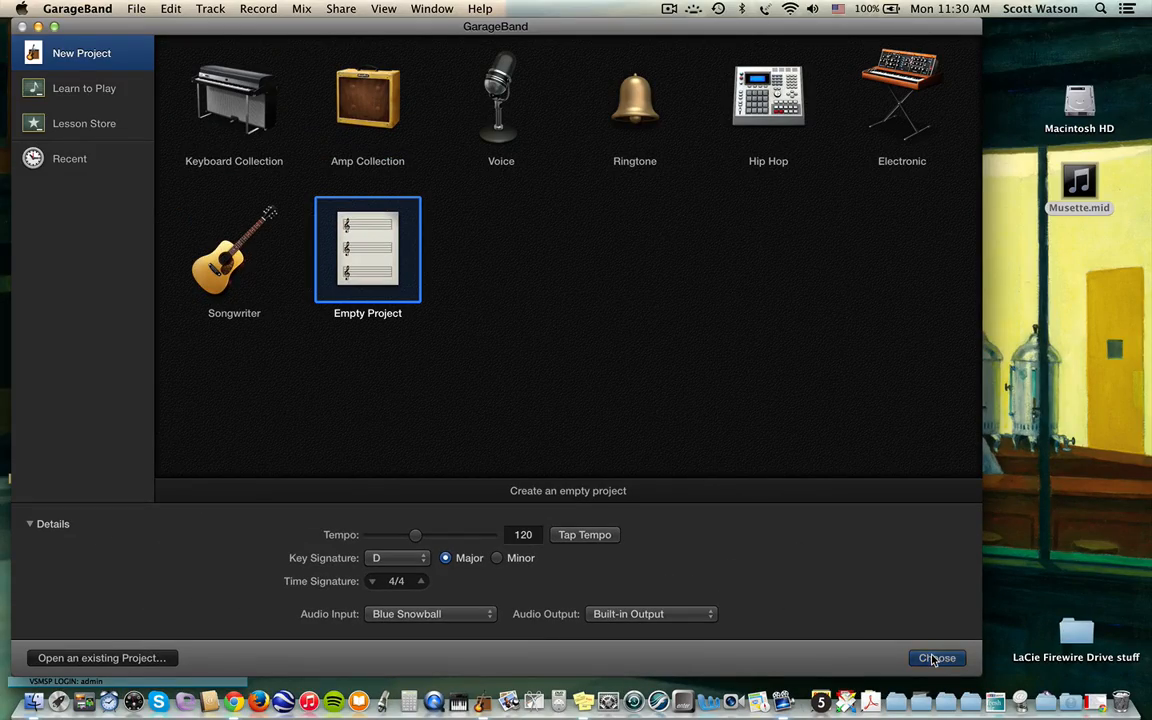
left_click(933, 658)
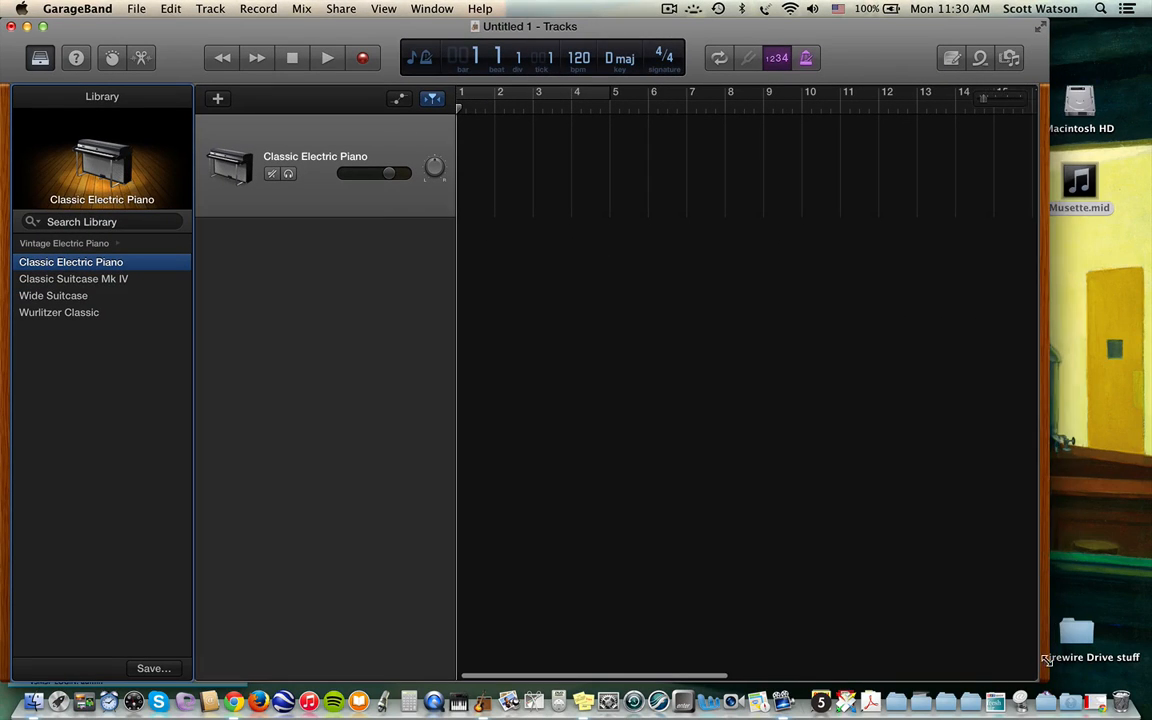
- Import Musette.mid from the desktop into the project, and add the Classic Funk Synth 08 loop on a new track at bar 1
left_click_drag(1079, 183, 485, 313)
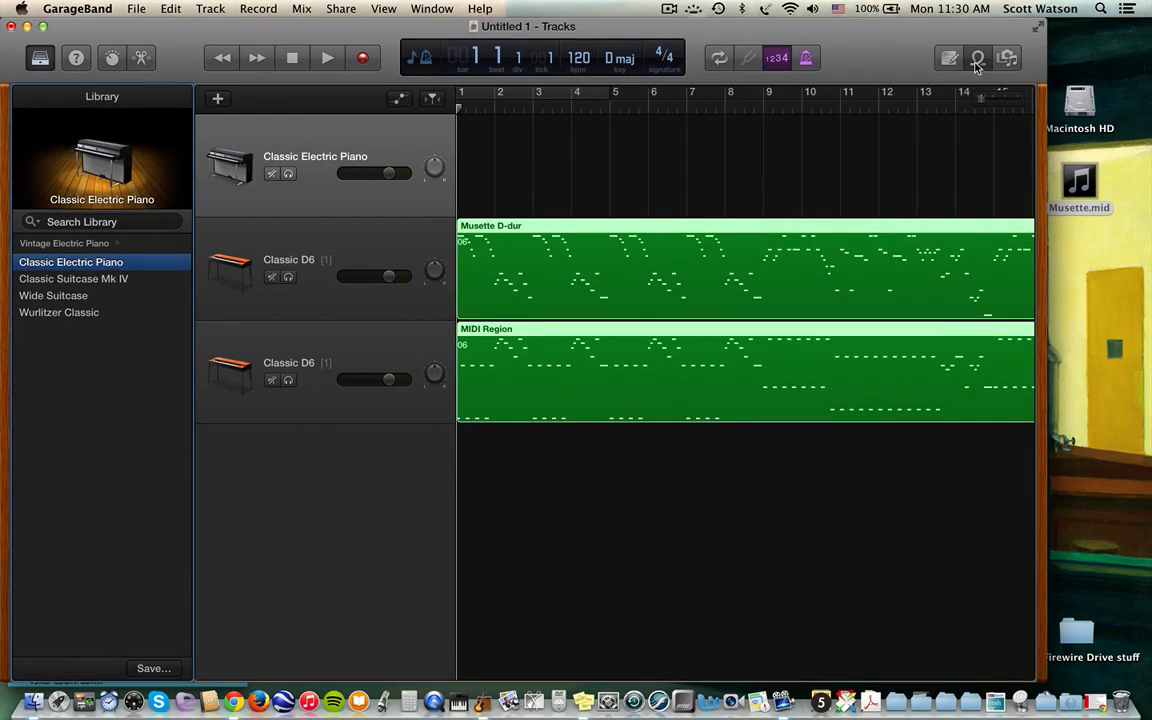
left_click(977, 57)
left_click(887, 123)
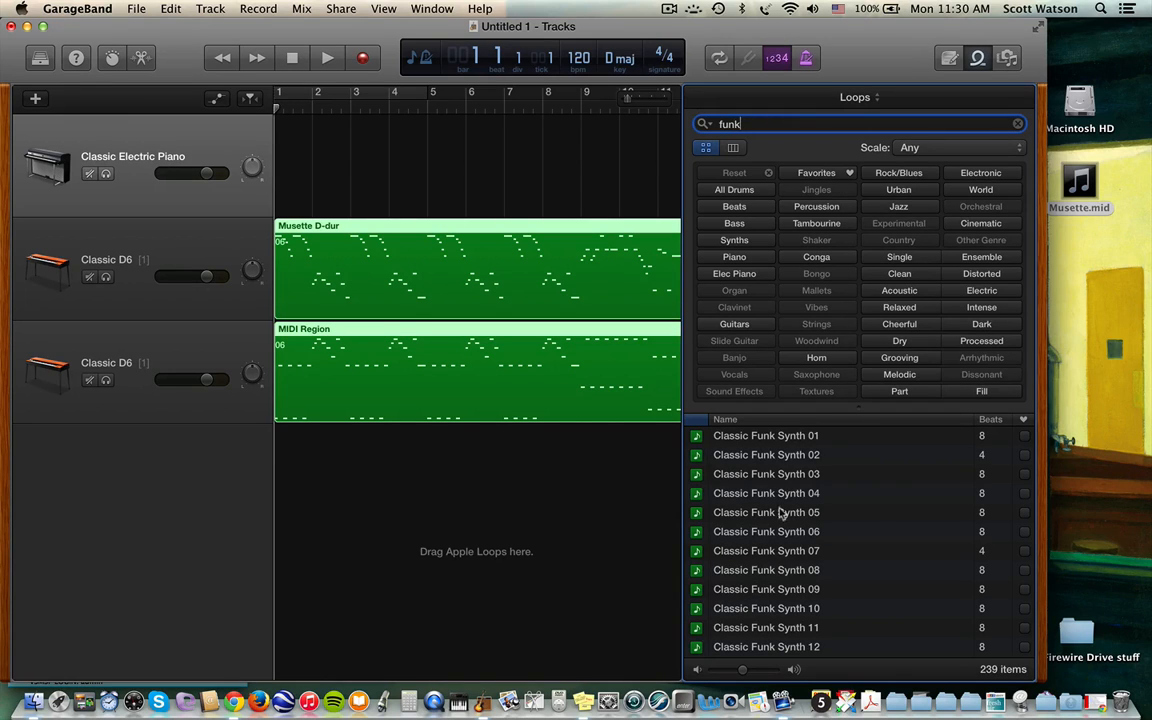
left_click(771, 577)
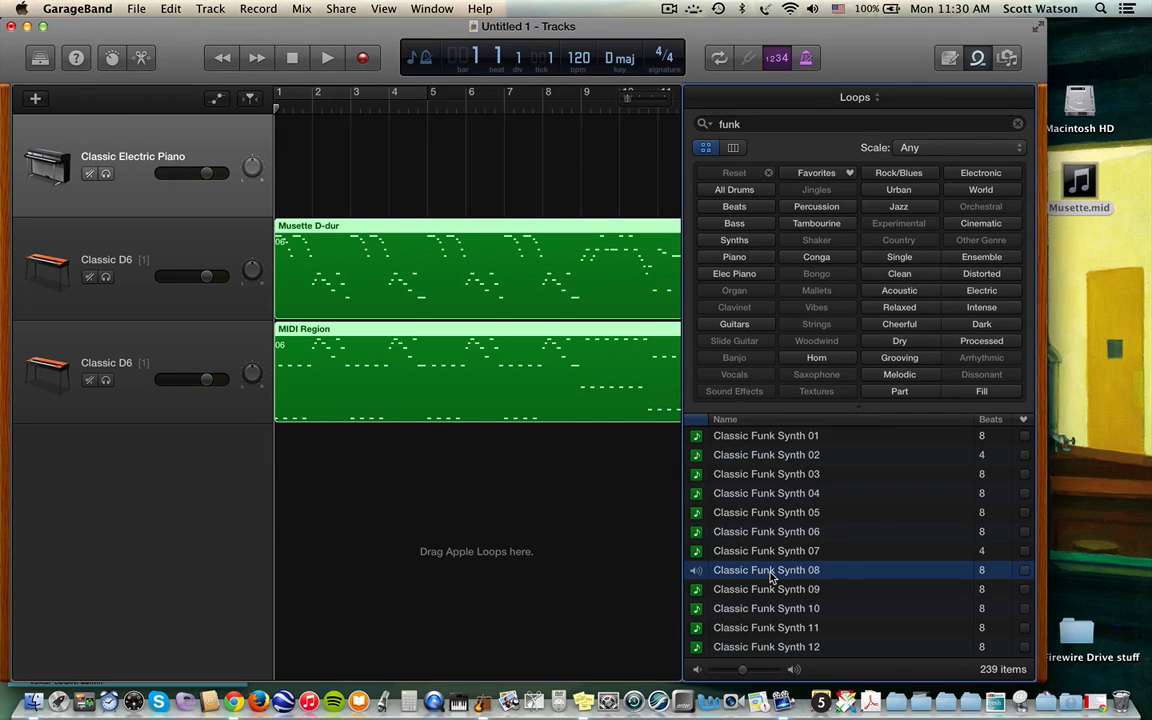
left_click_drag(771, 577, 303, 502)
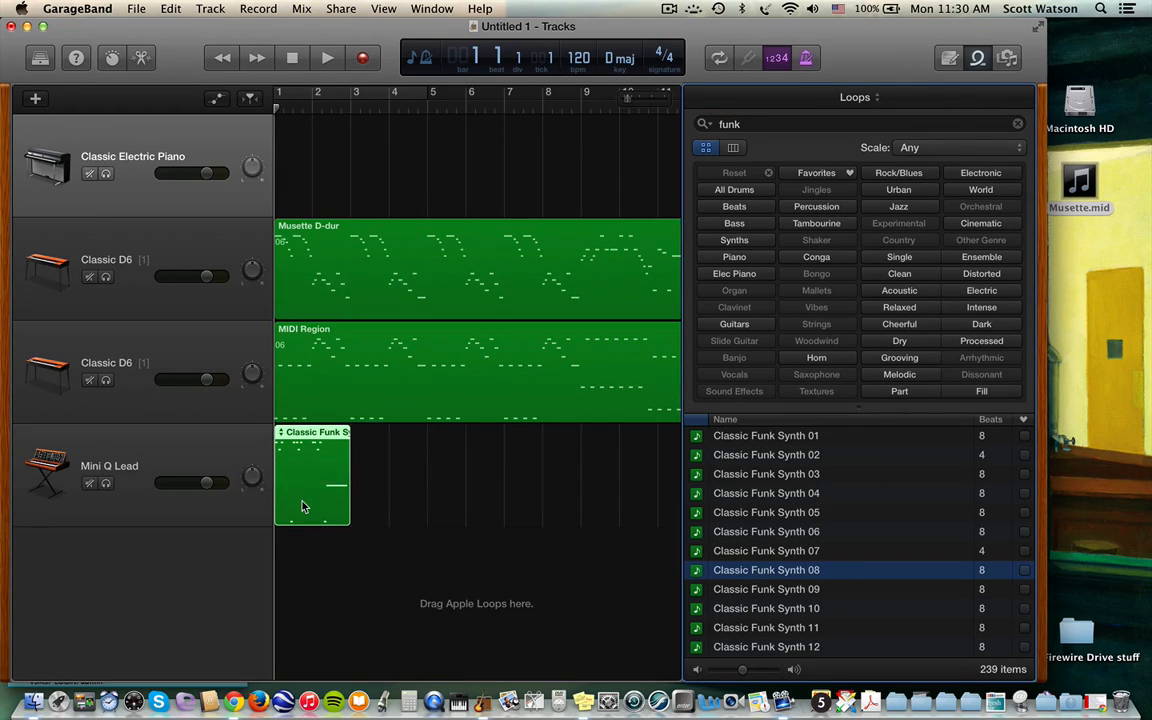
- Loop the Classic Funk Synth 08 region out to bar 9 and play it back with the Musette tracks
left_click_drag(347, 434, 385, 463)
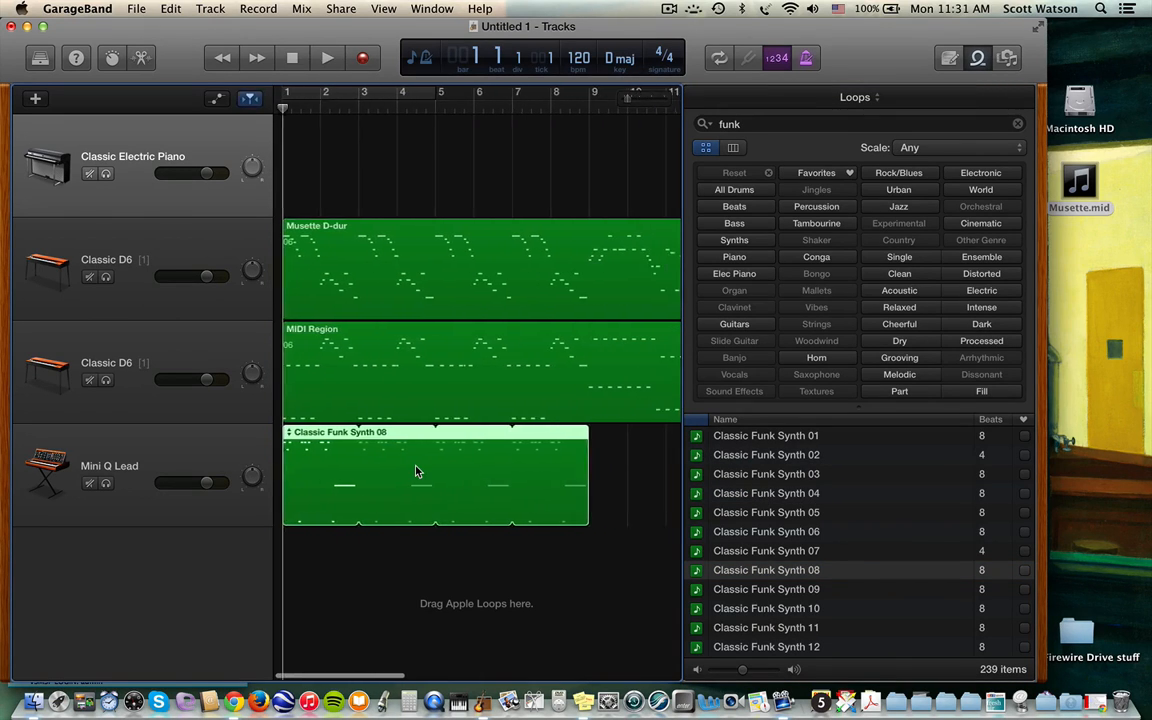
key("space")
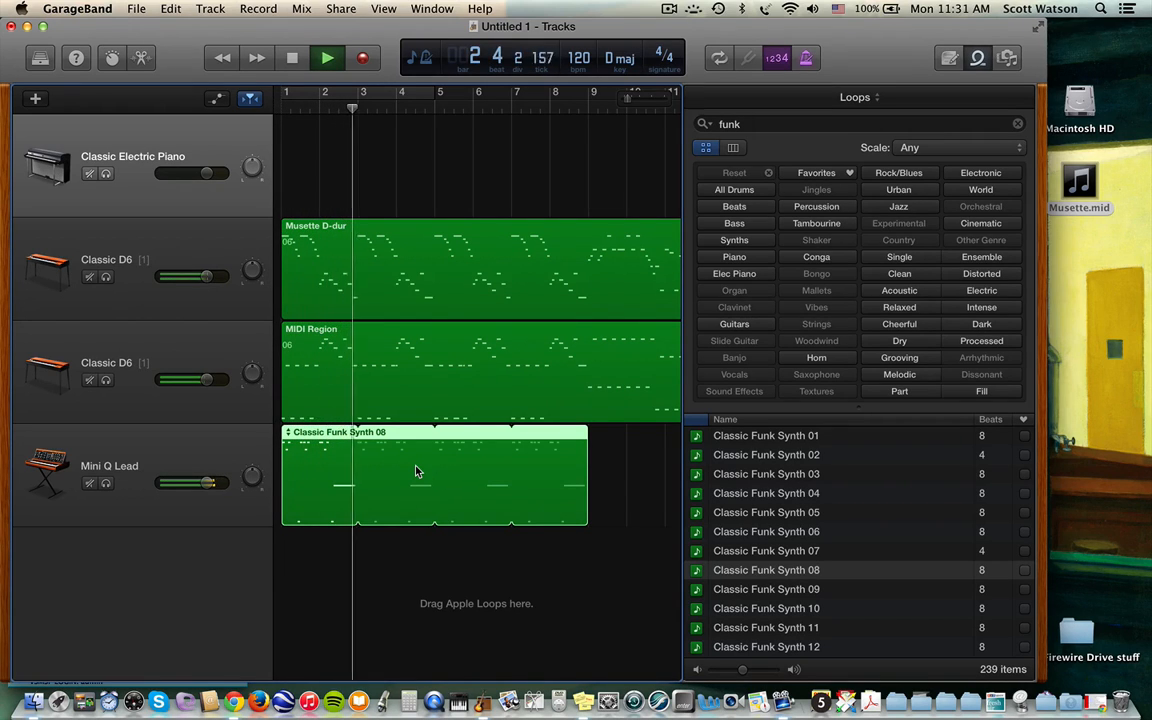
key("space")
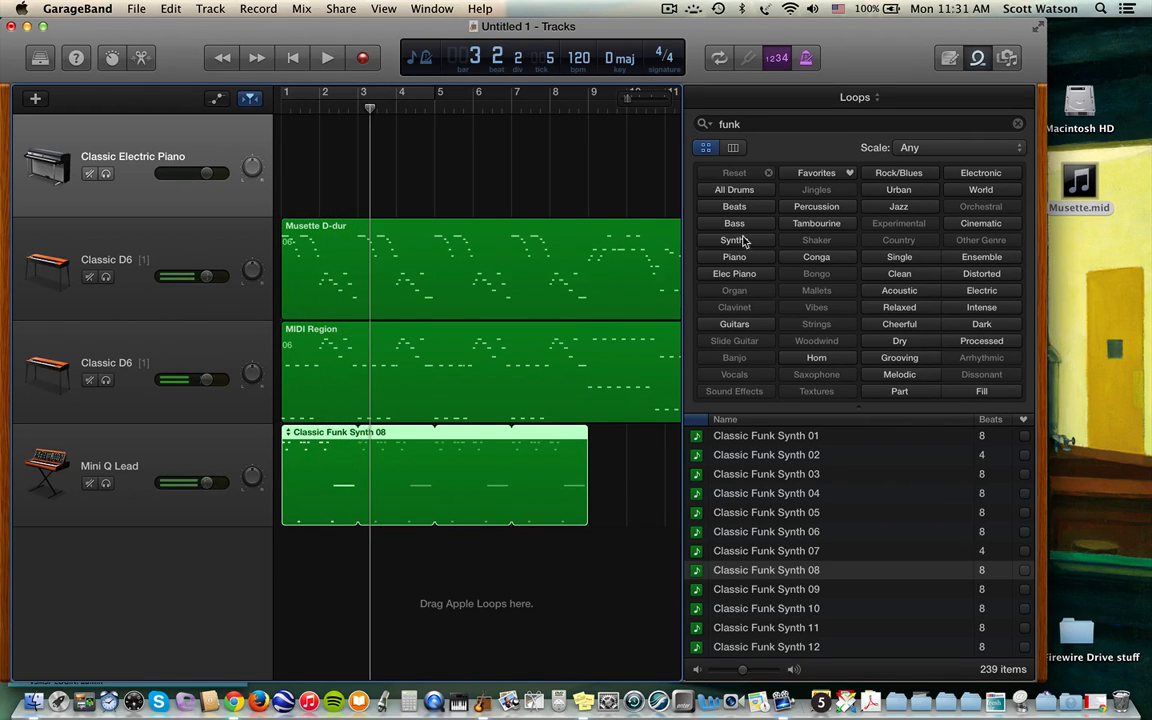
- Reset the loop category filter and search the loops for "funk drums"
left_click(726, 190)
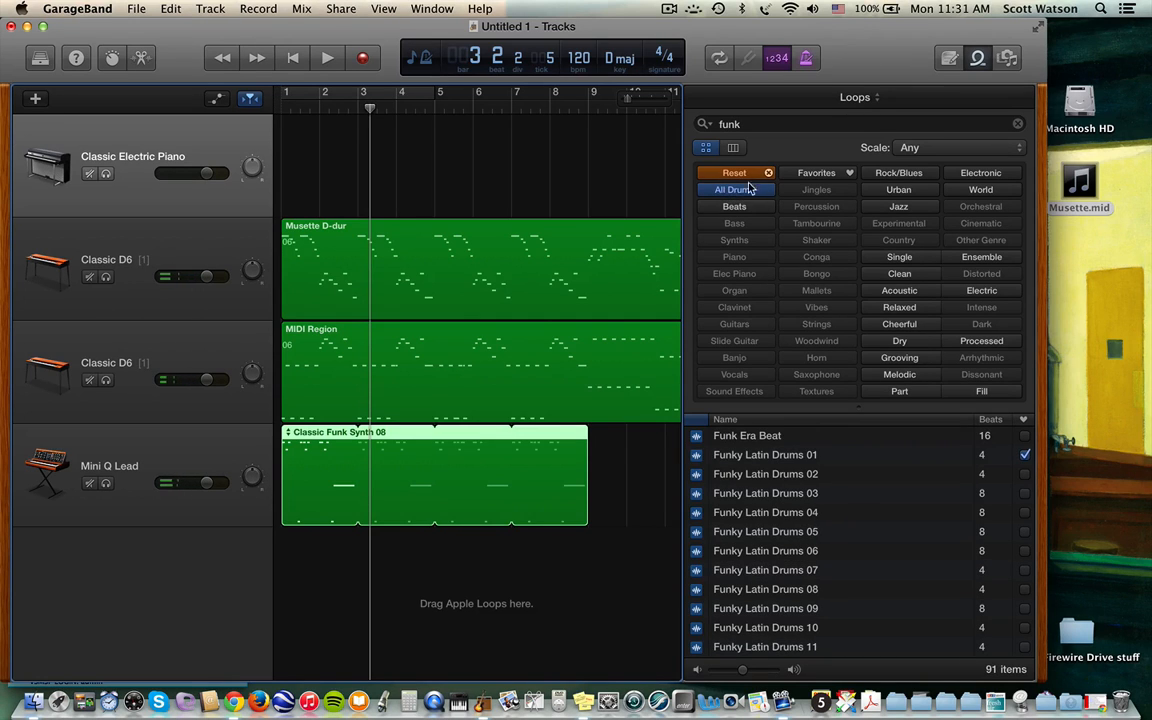
left_click(743, 176)
left_click(754, 122)
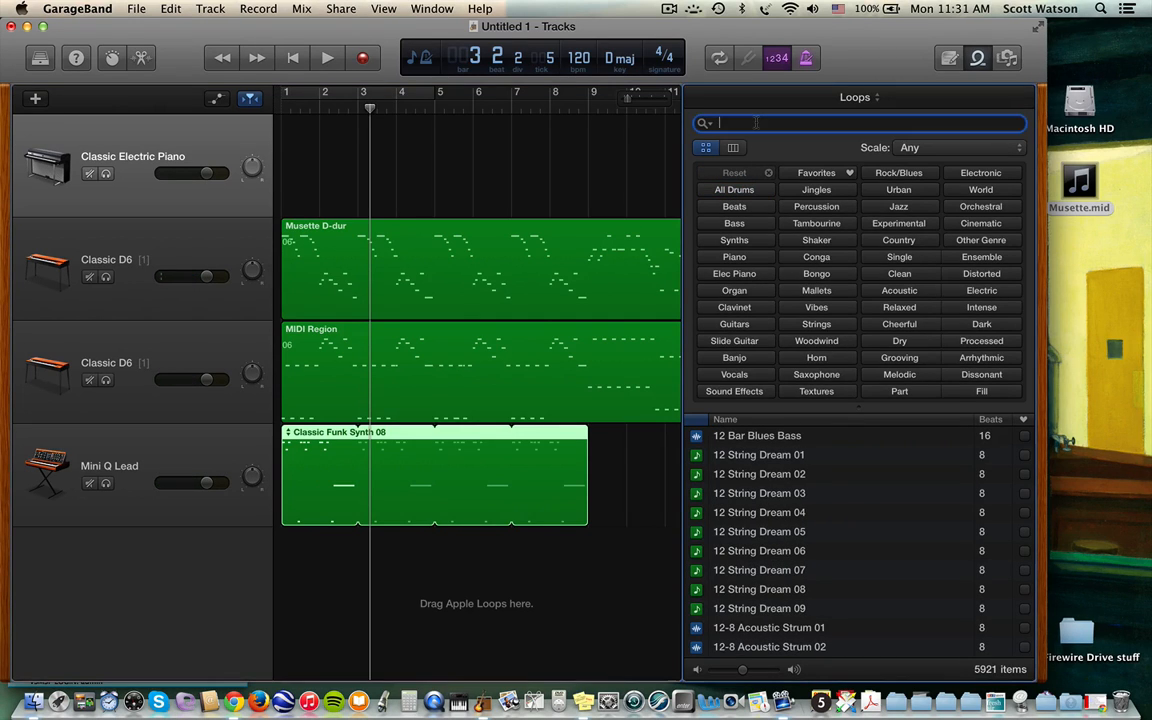
type("funk drums")
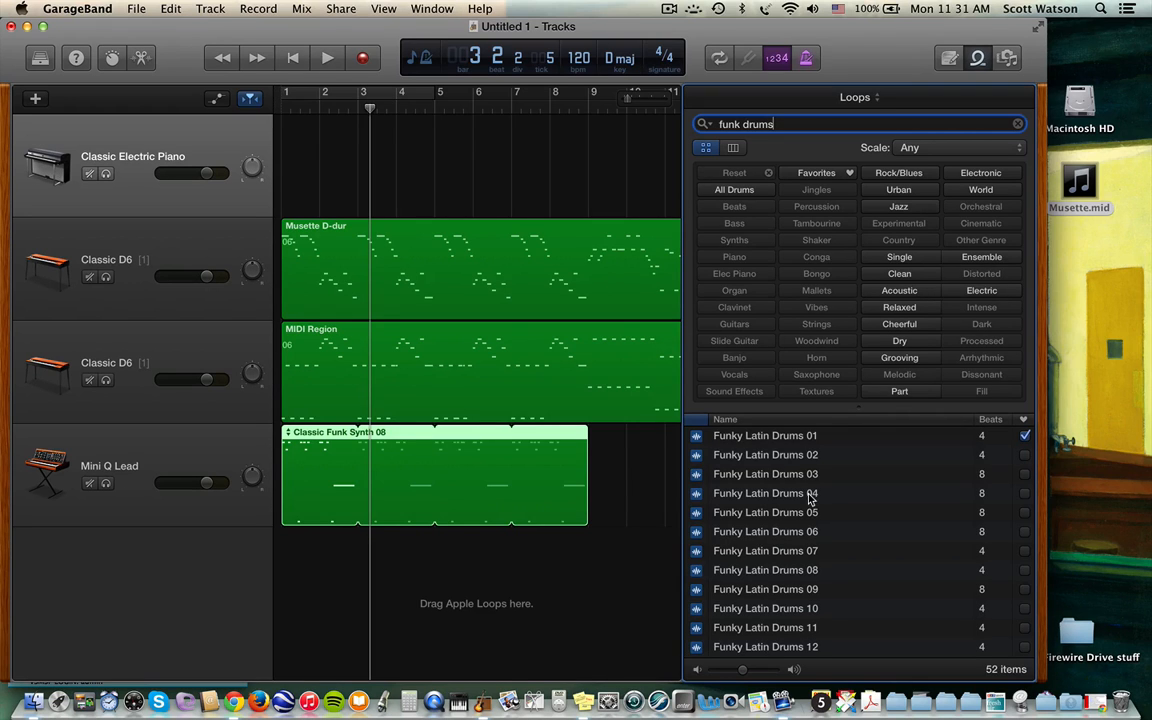
- Audition funk drum loops, add Funky Pop Drums 01 on a new track at bar 1, and loop it out to bar 9
scroll(811, 497, "down", 15)
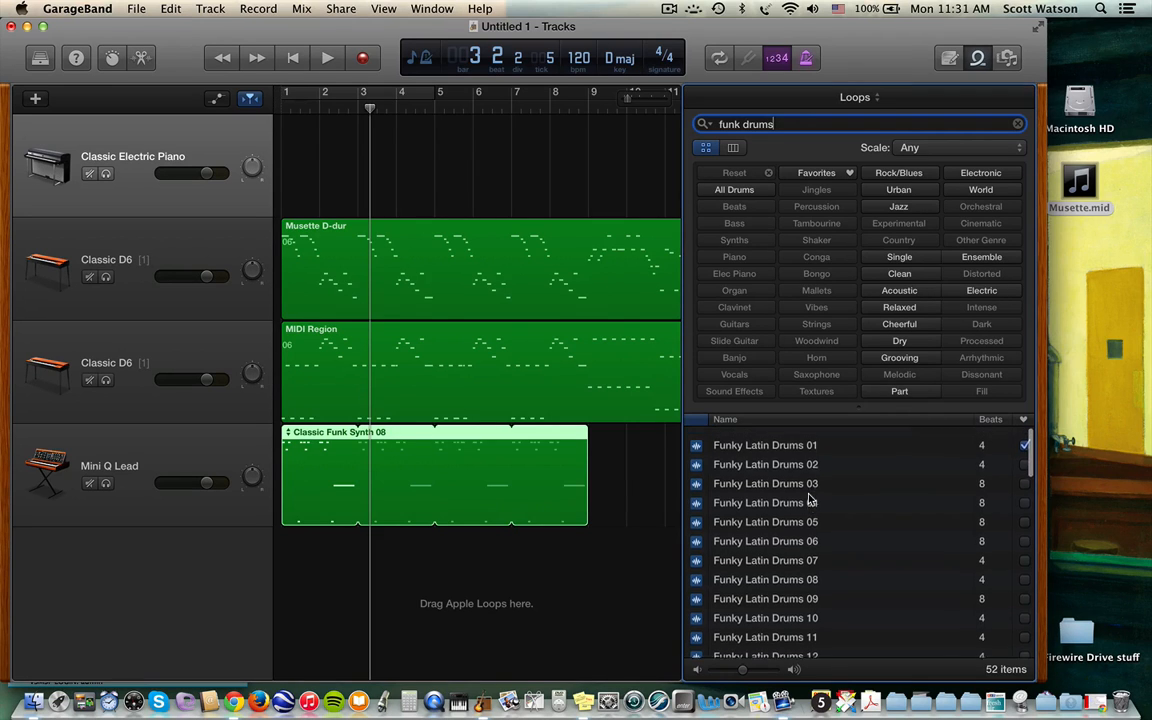
scroll(811, 497, "up", 1)
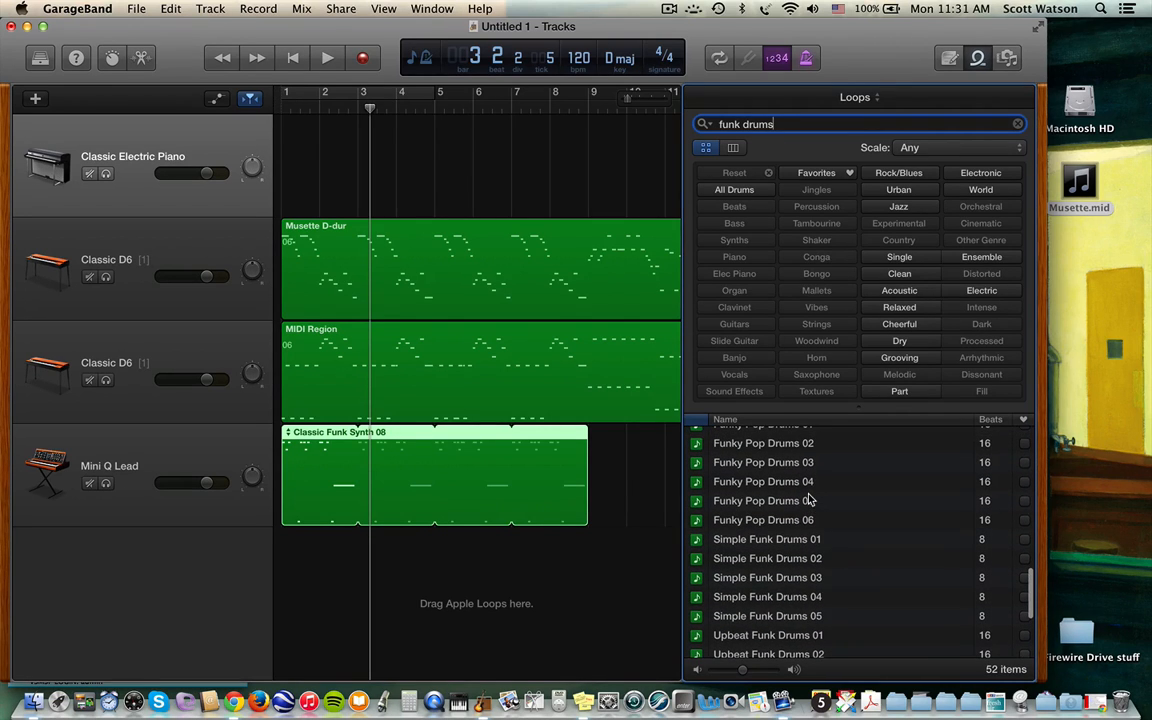
left_click(766, 481)
scroll(779, 492, "up", 3)
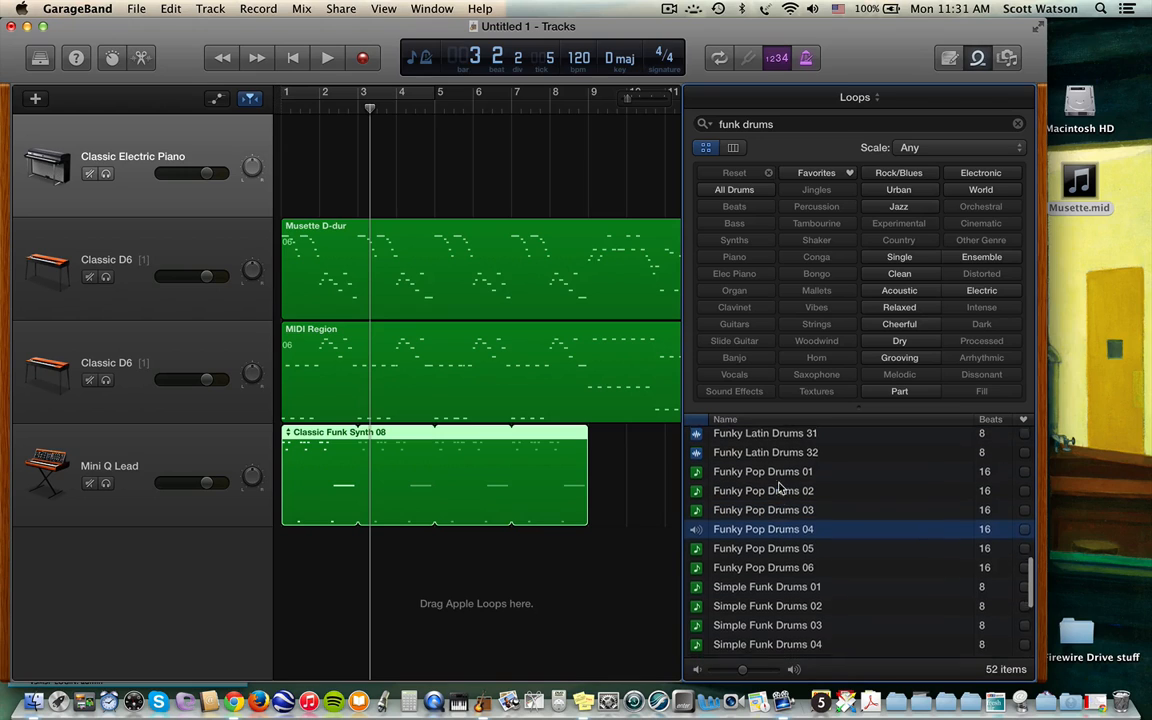
left_click(768, 482)
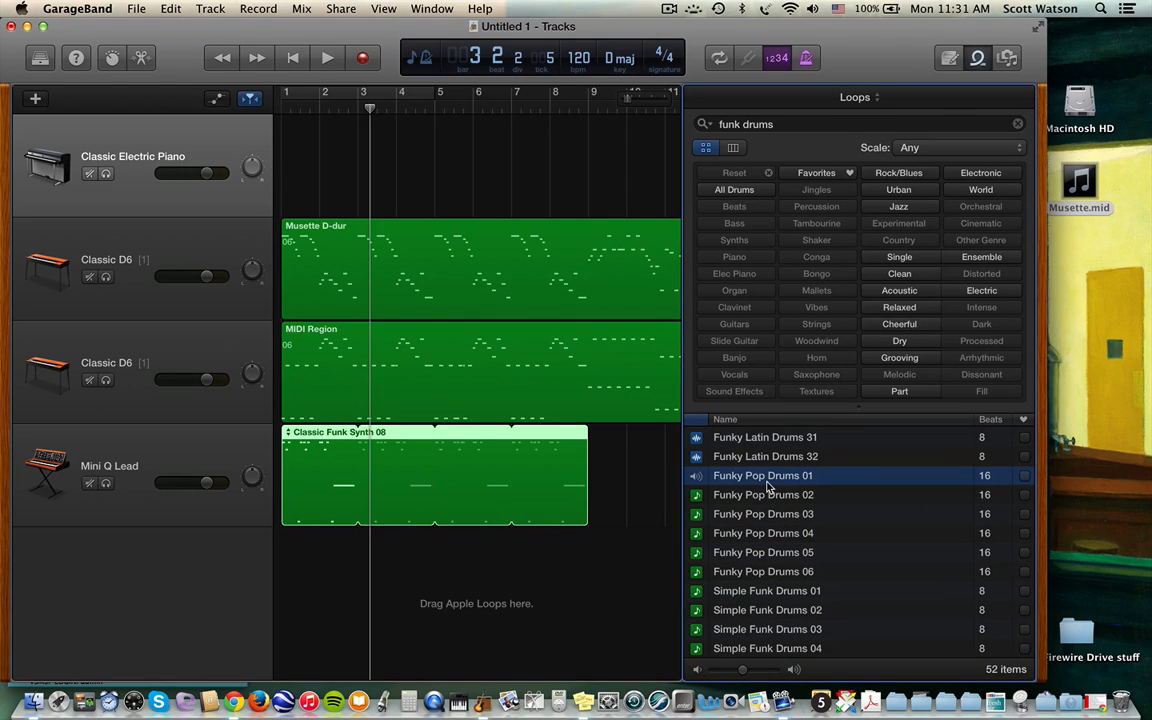
left_click_drag(769, 483, 356, 601)
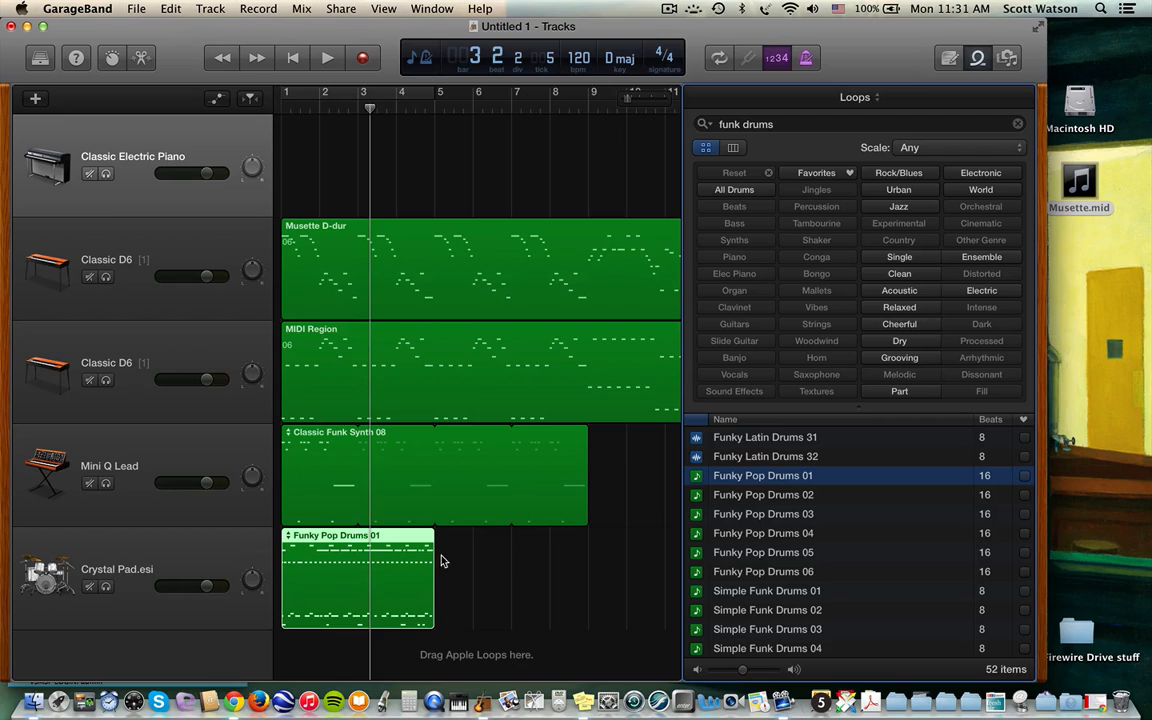
left_click_drag(431, 541, 588, 538)
- Play the project from the beginning to hear the drums and synth loop with the Musette tracks
key("Return")
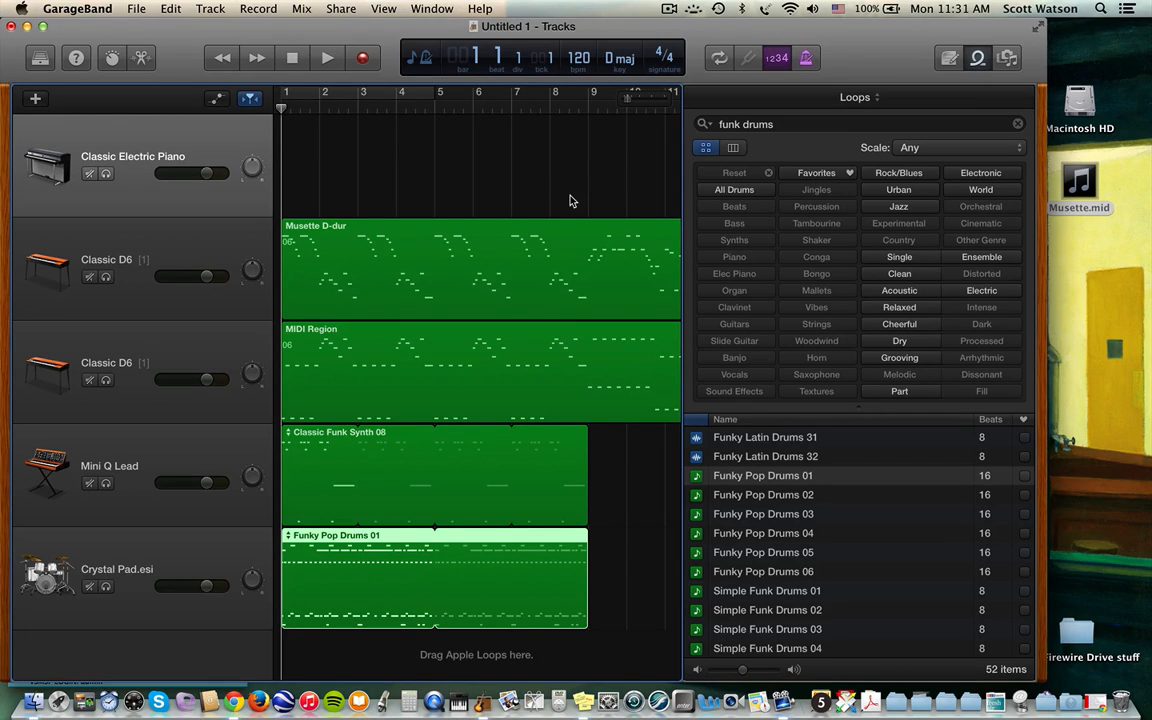
key("space")
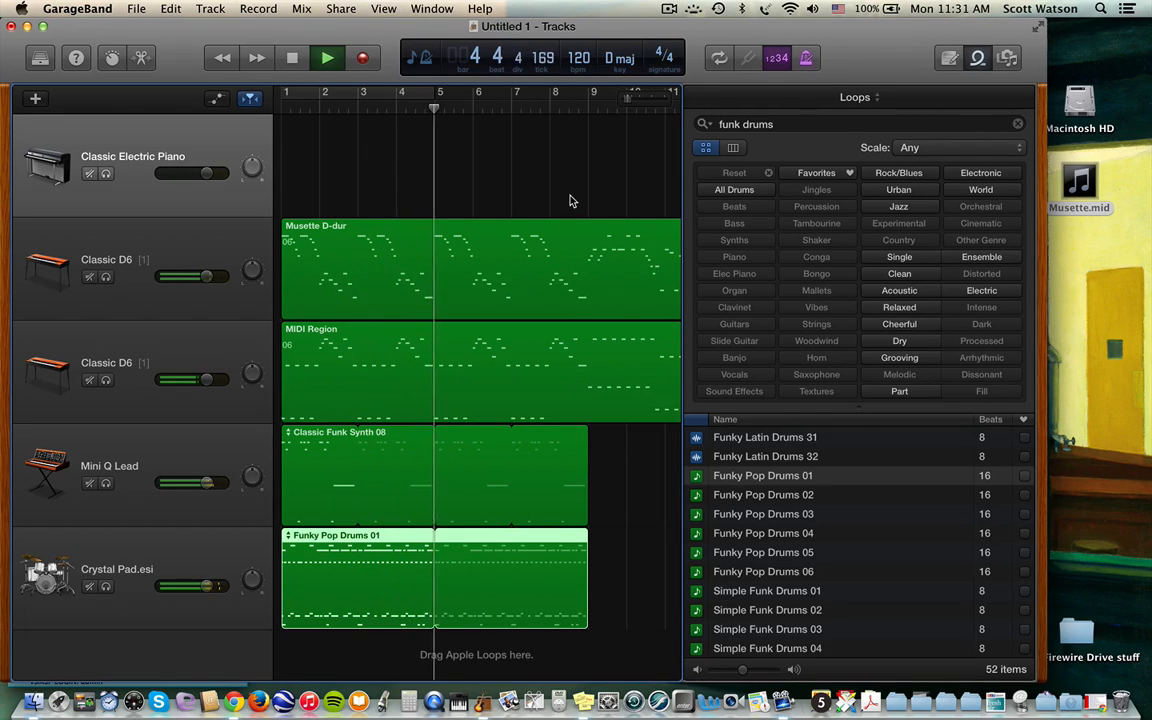
key("space")
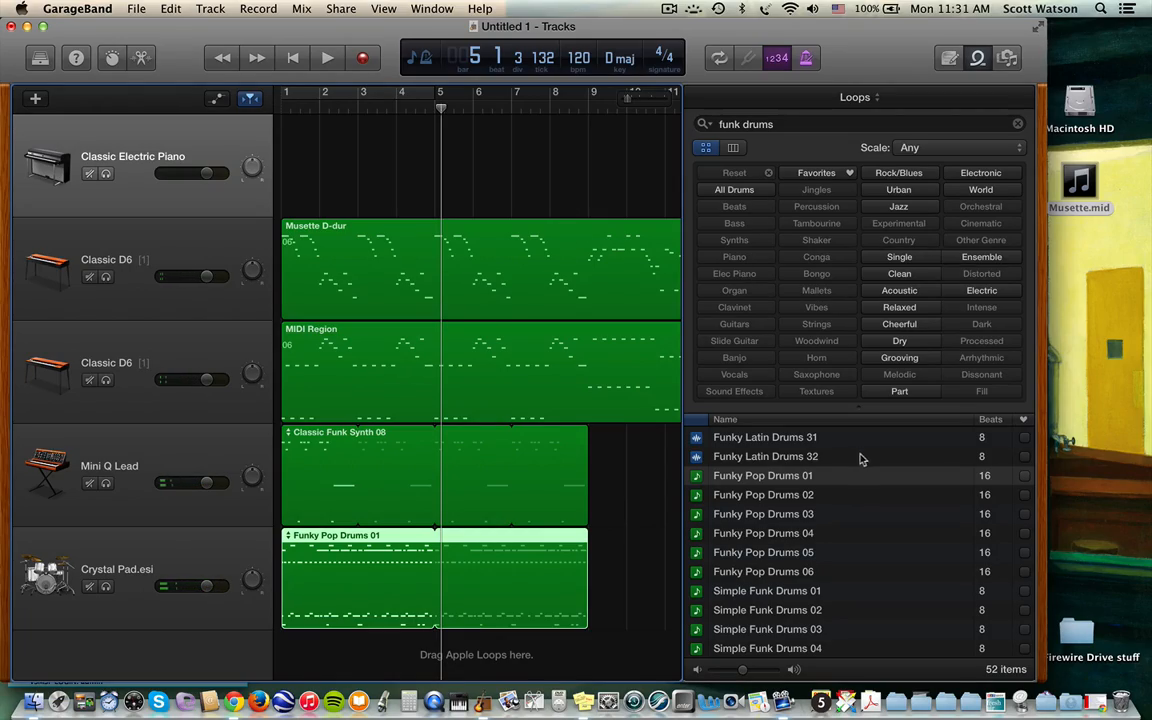
- Bring up the assignment web page to review the key listed for each MIDI file, and minimize it again
left_click(1090, 695)
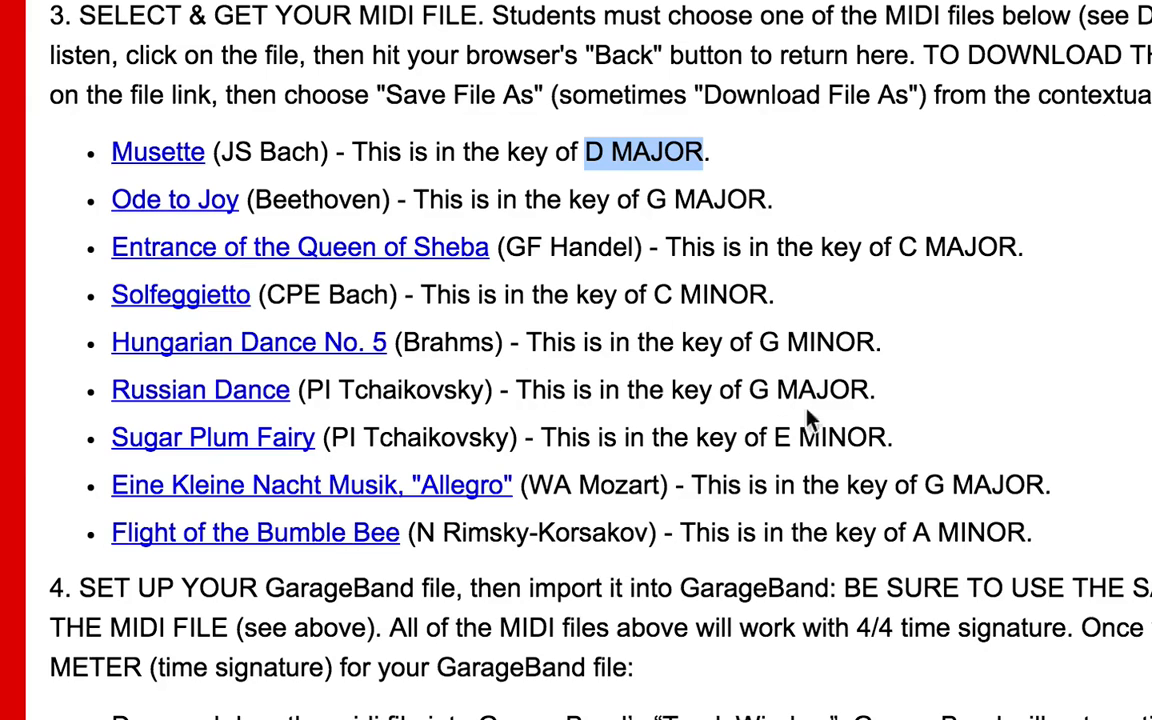
left_click(592, 187)
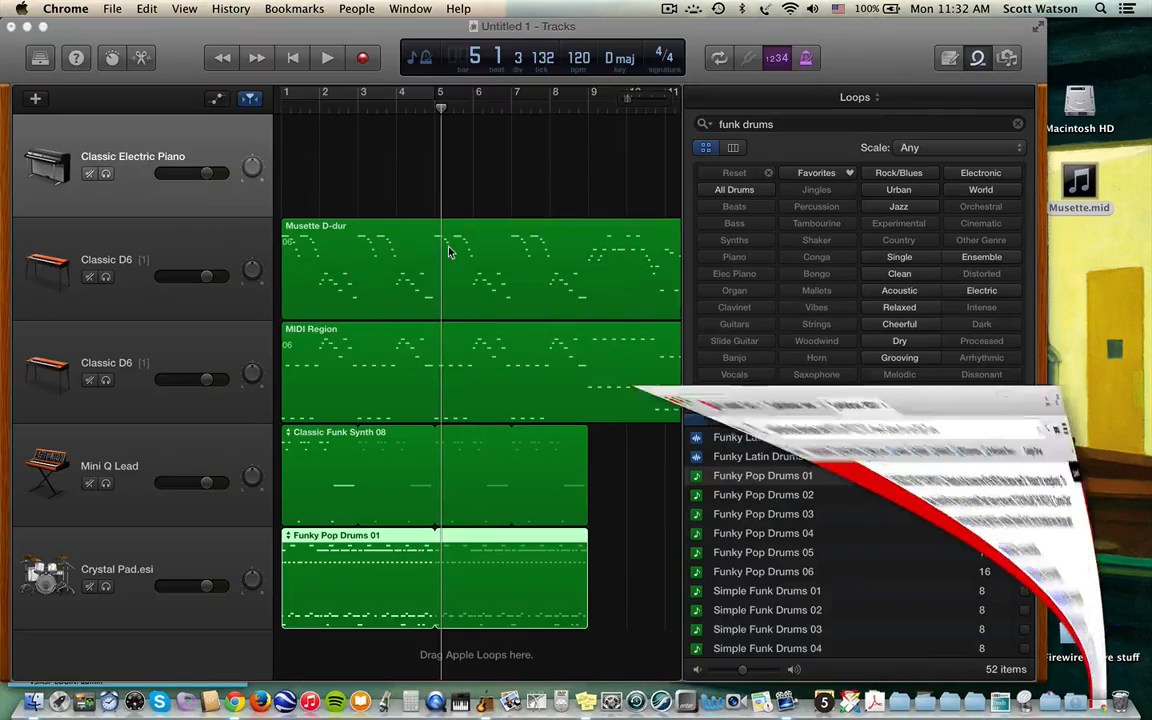
- Close the current project and view the key signature choices for a new empty project, leaving the key at C major
left_click(136, 9)
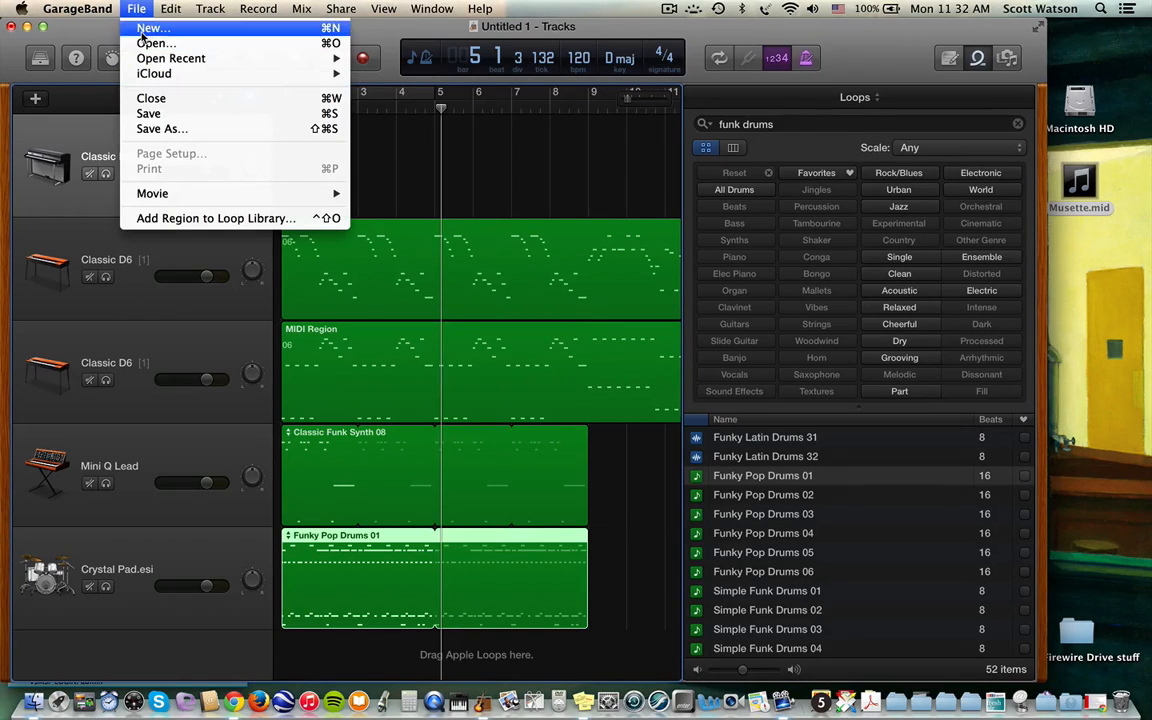
left_click(151, 98)
left_click(522, 255)
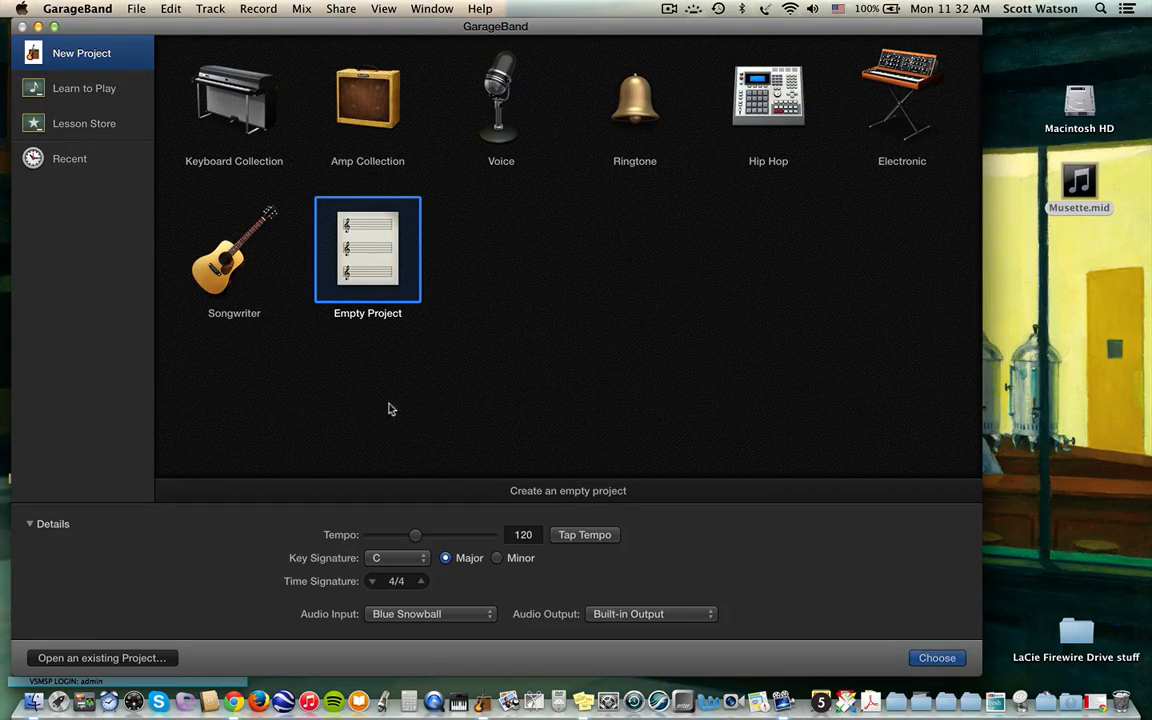
left_click(388, 558)
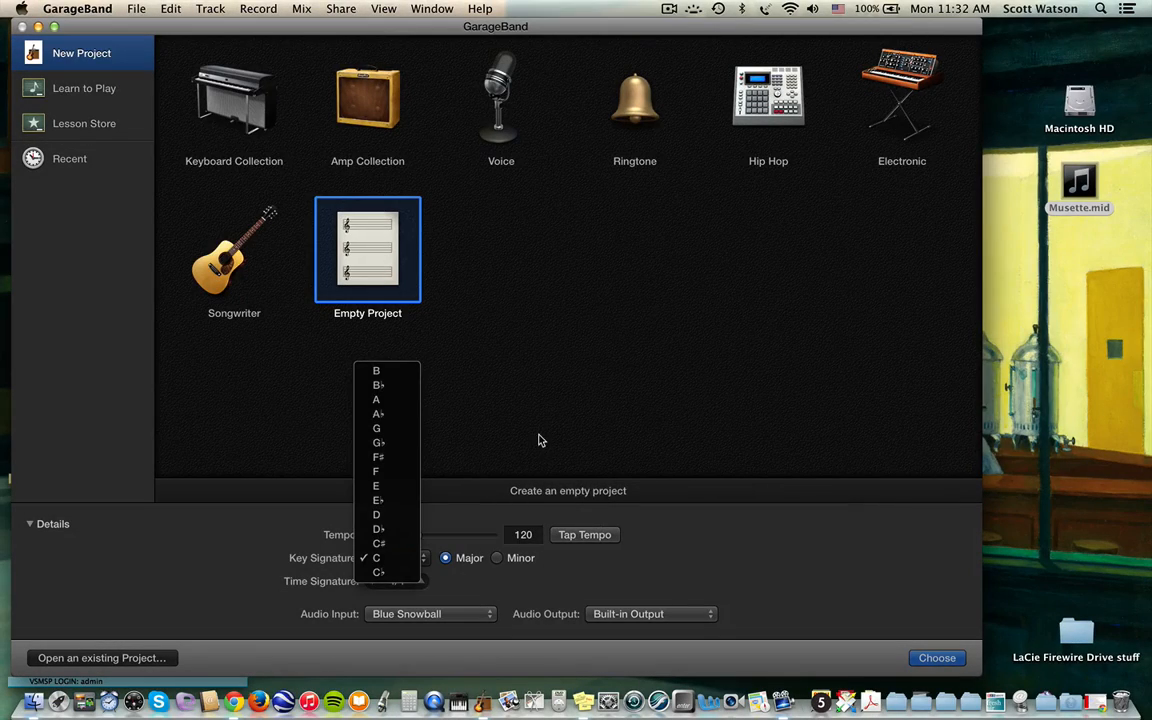
left_click(540, 440)
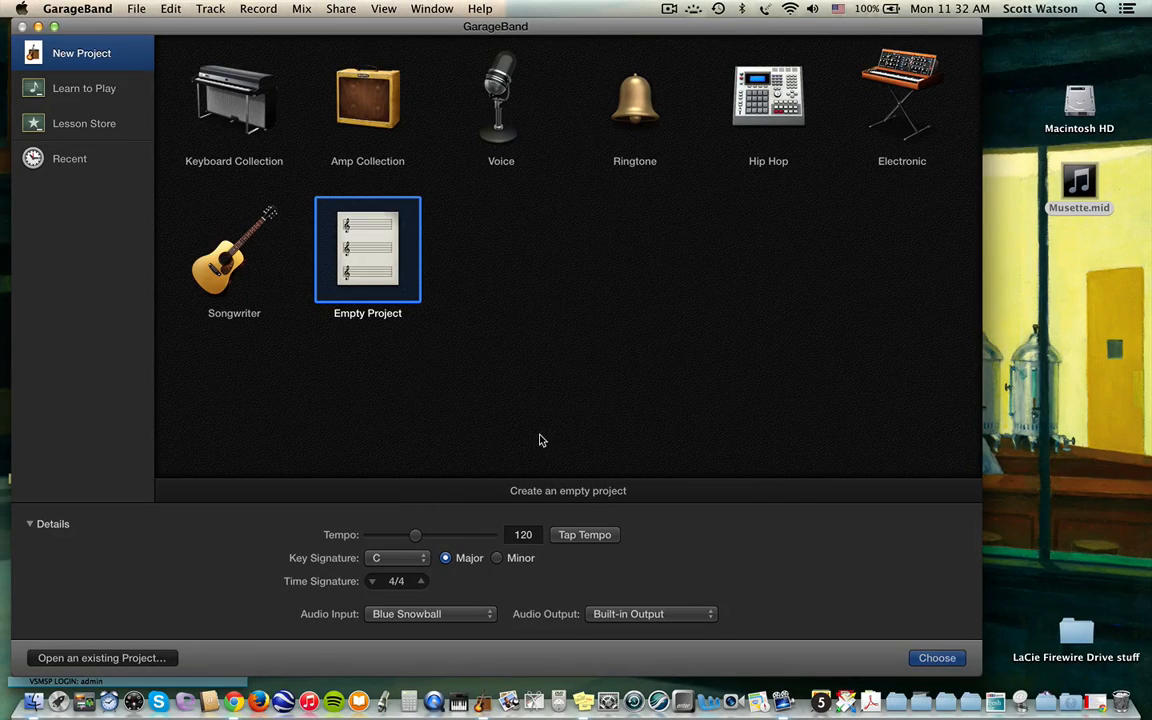